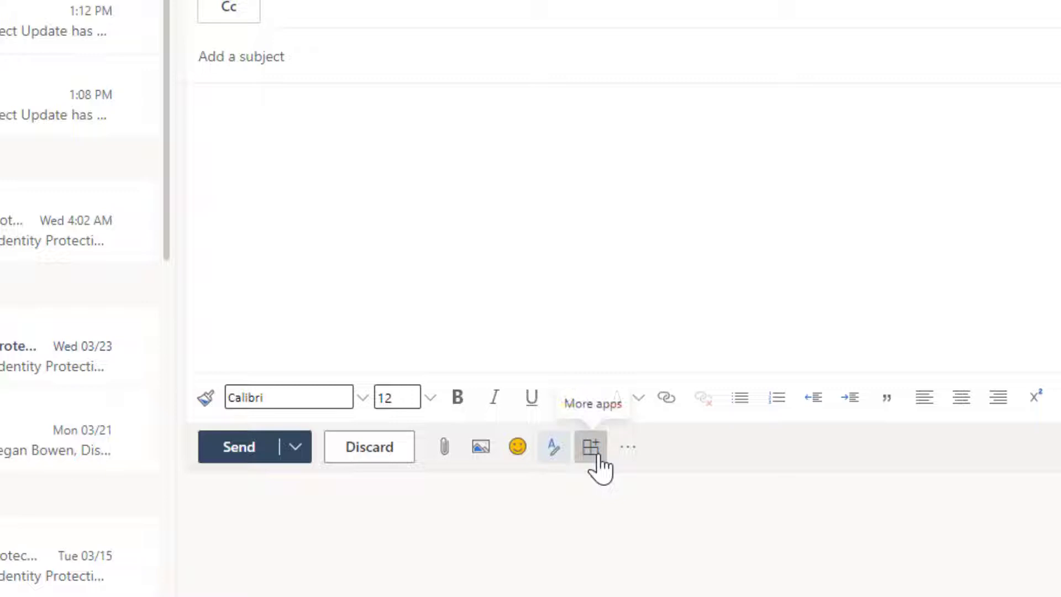
# Find FindTime in the add-in store, add it, and close the tips and store.
pyautogui.click(594, 451)
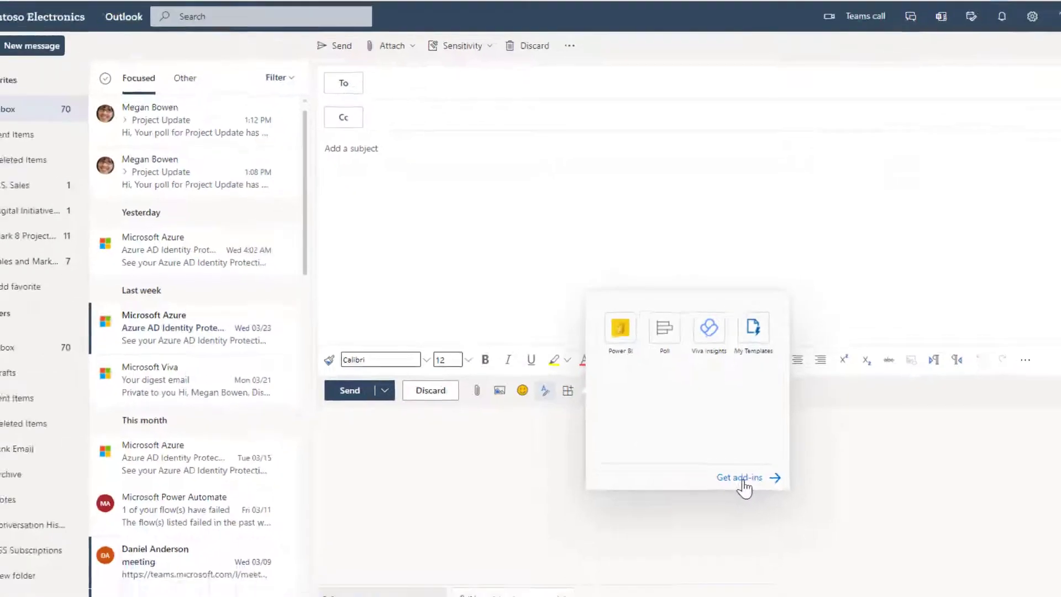
pyautogui.click(743, 479)
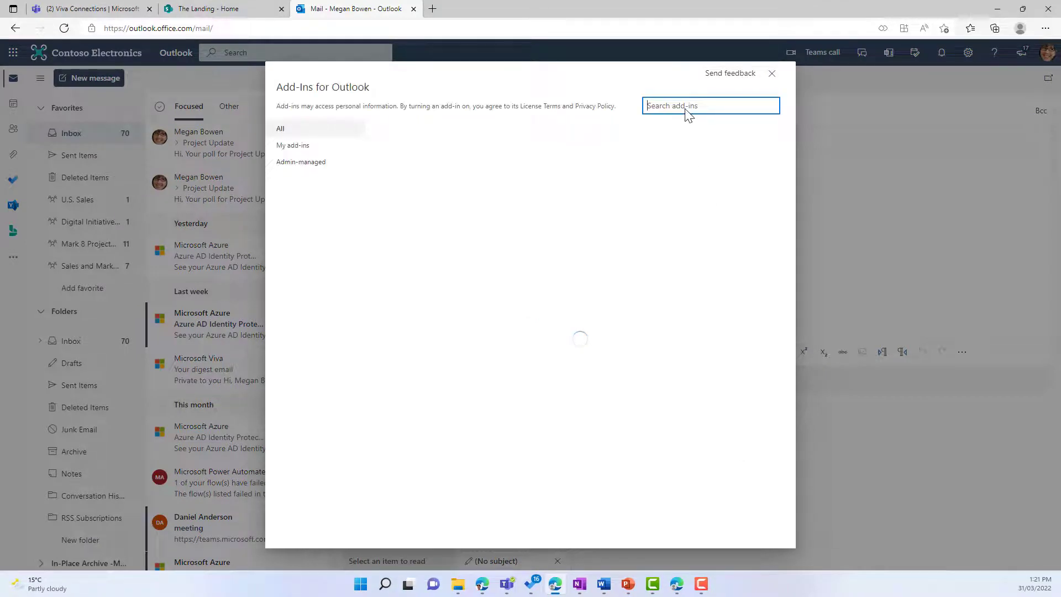
pyautogui.write('findtime')
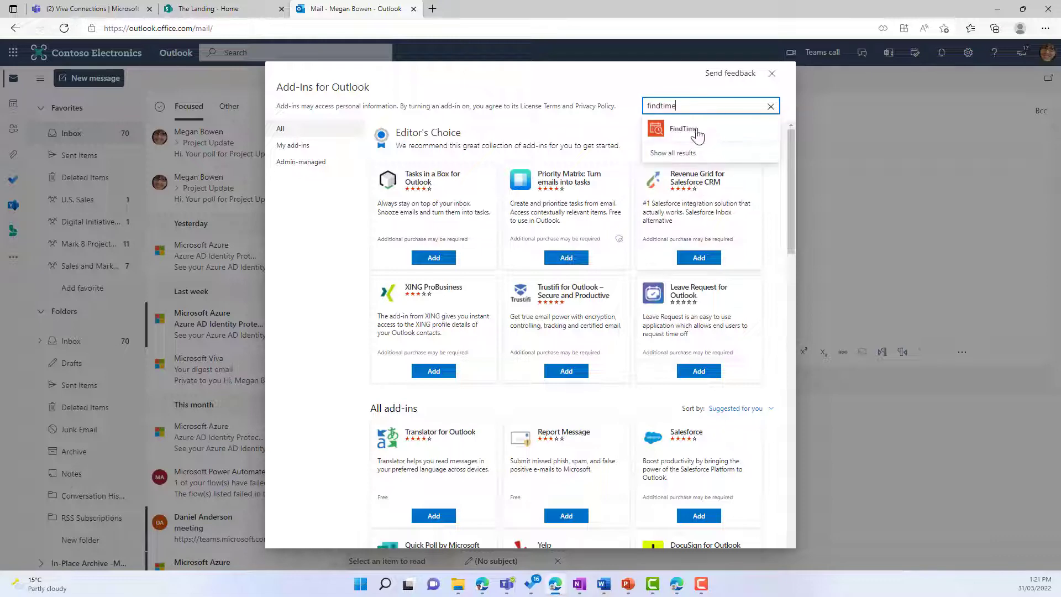
pyautogui.click(700, 128)
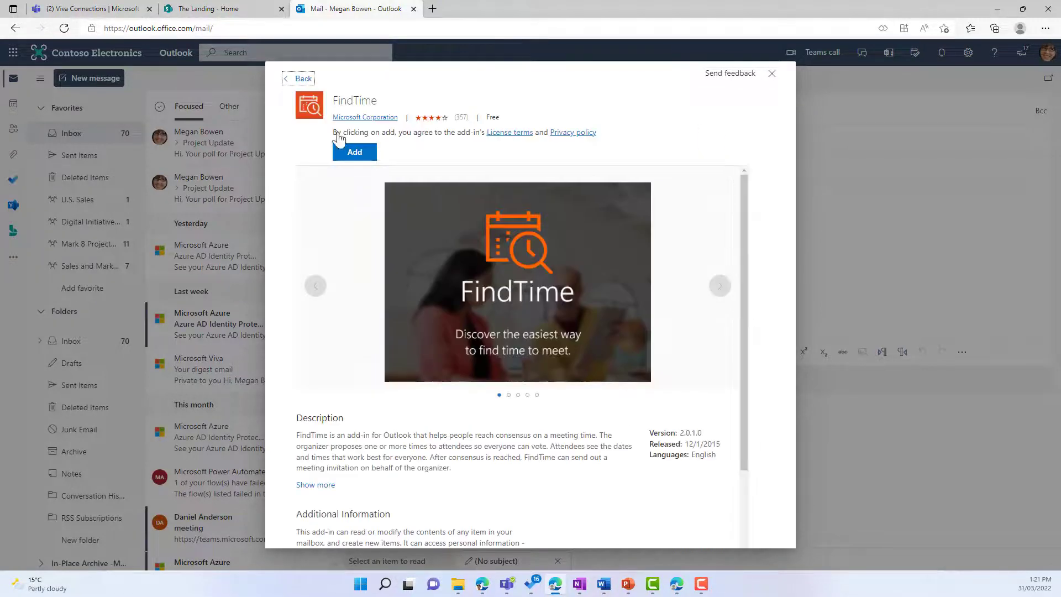
pyautogui.click(356, 154)
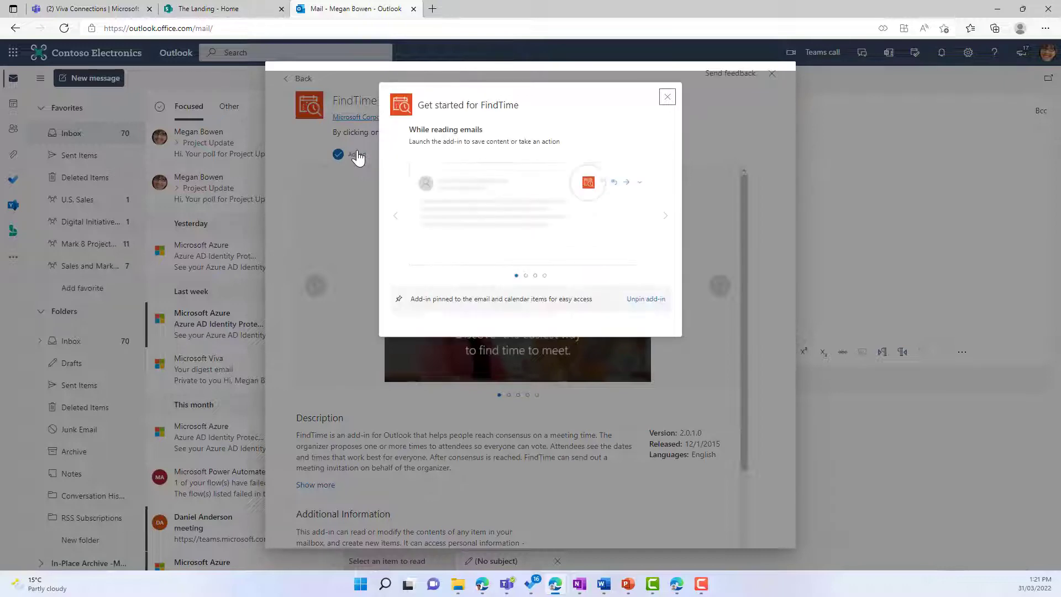
pyautogui.click(667, 98)
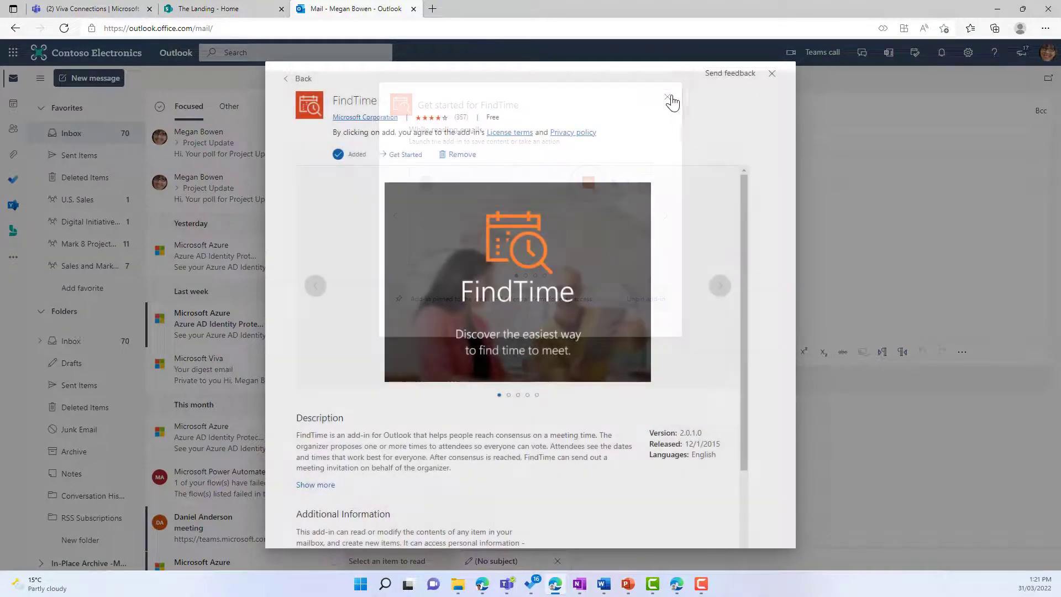
pyautogui.click(772, 74)
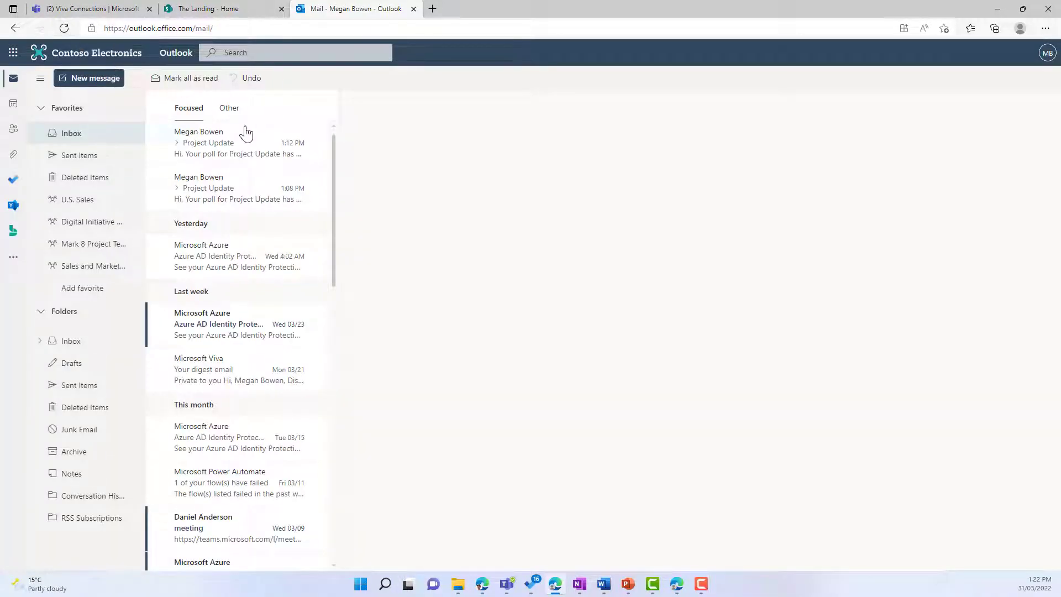
# Start a new message addressed to a typed external address and a suggested colleague.
pyautogui.click(94, 82)
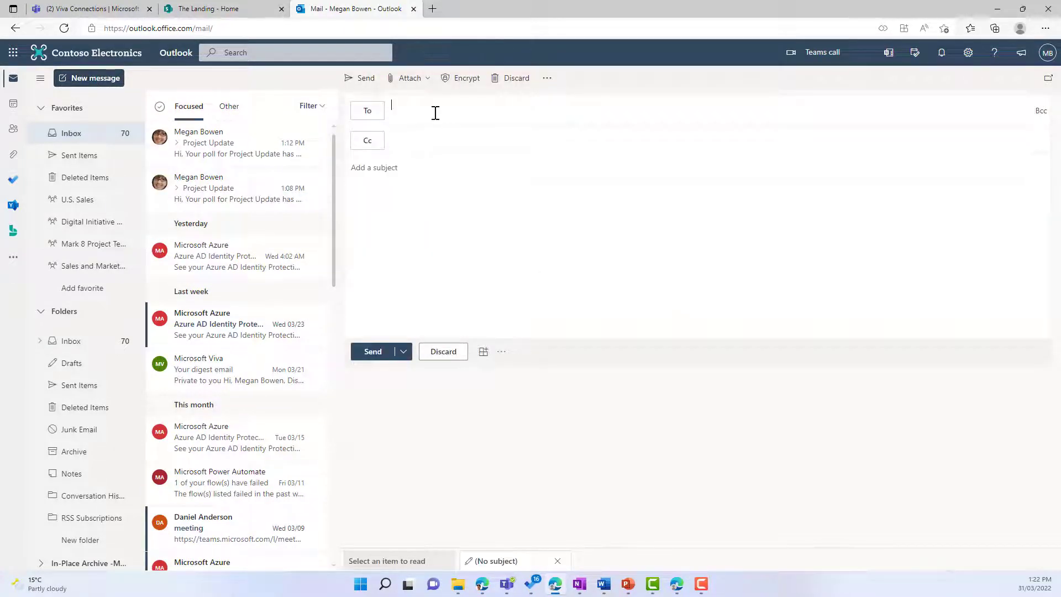
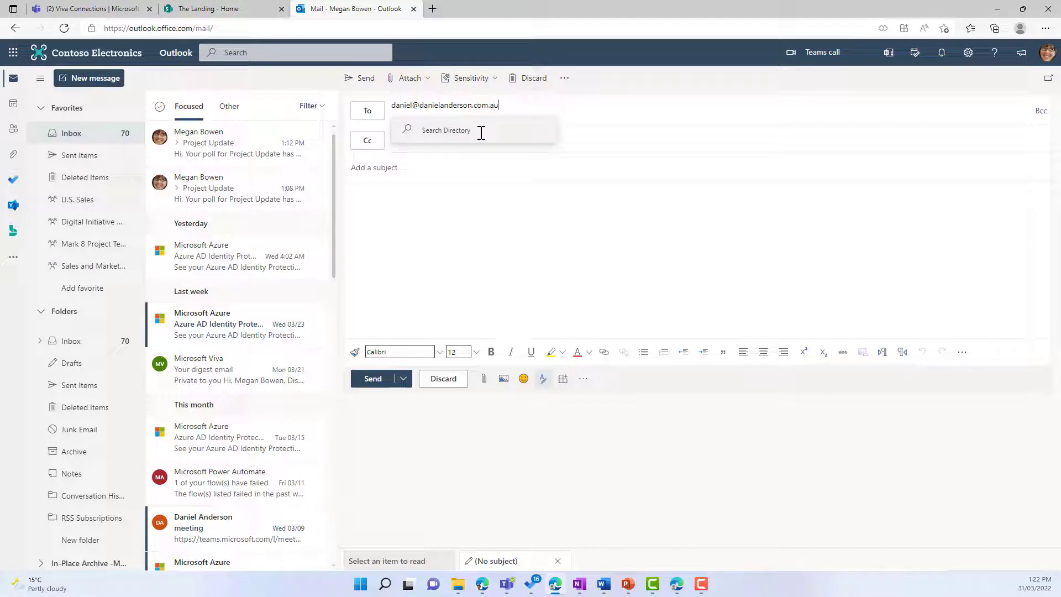
pyautogui.click(486, 134)
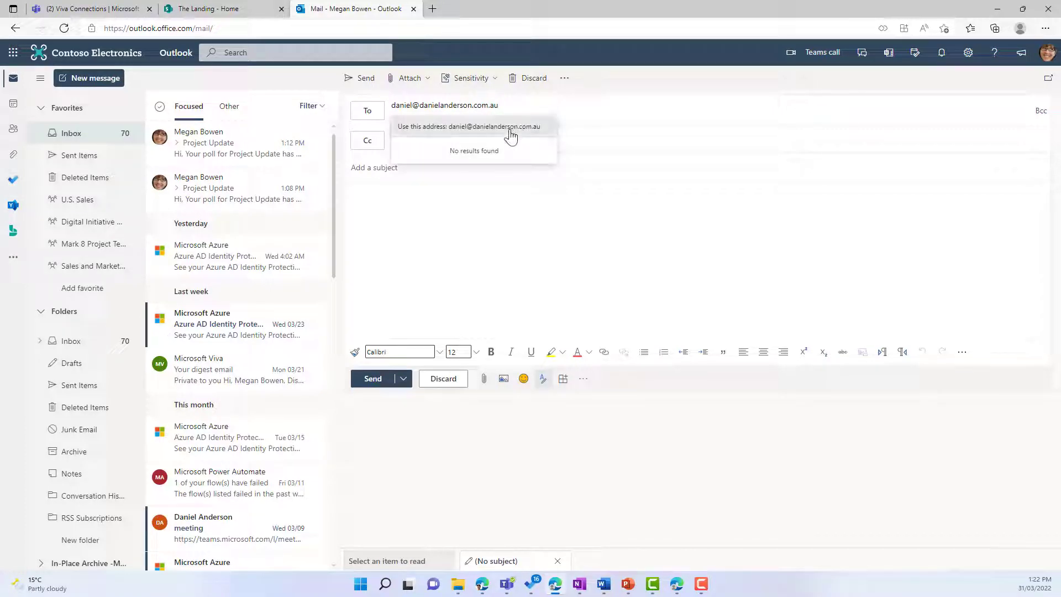
pyautogui.click(511, 136)
pyautogui.write('alex')
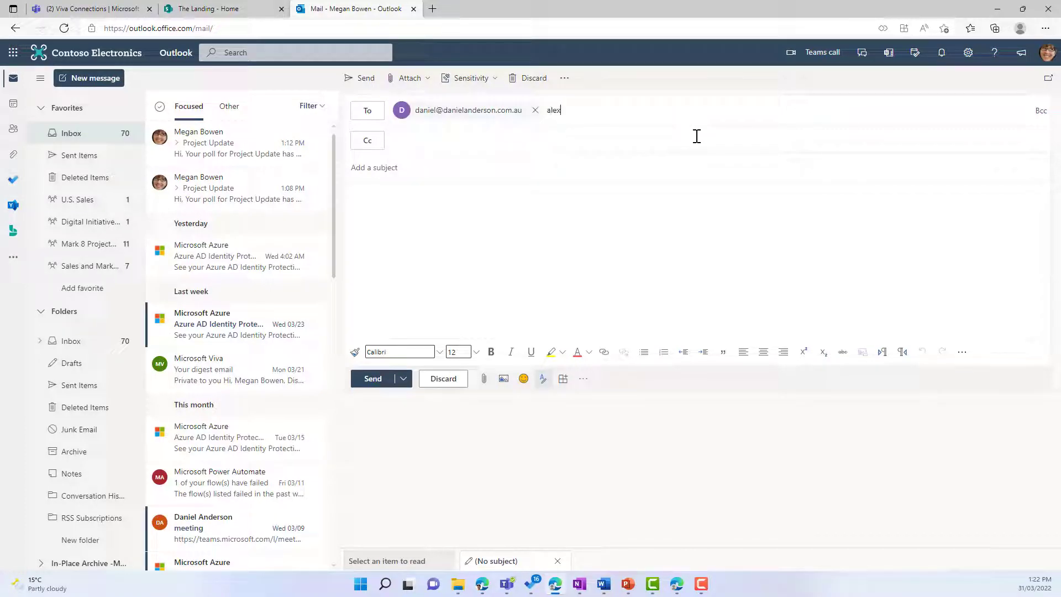
pyautogui.click(623, 138)
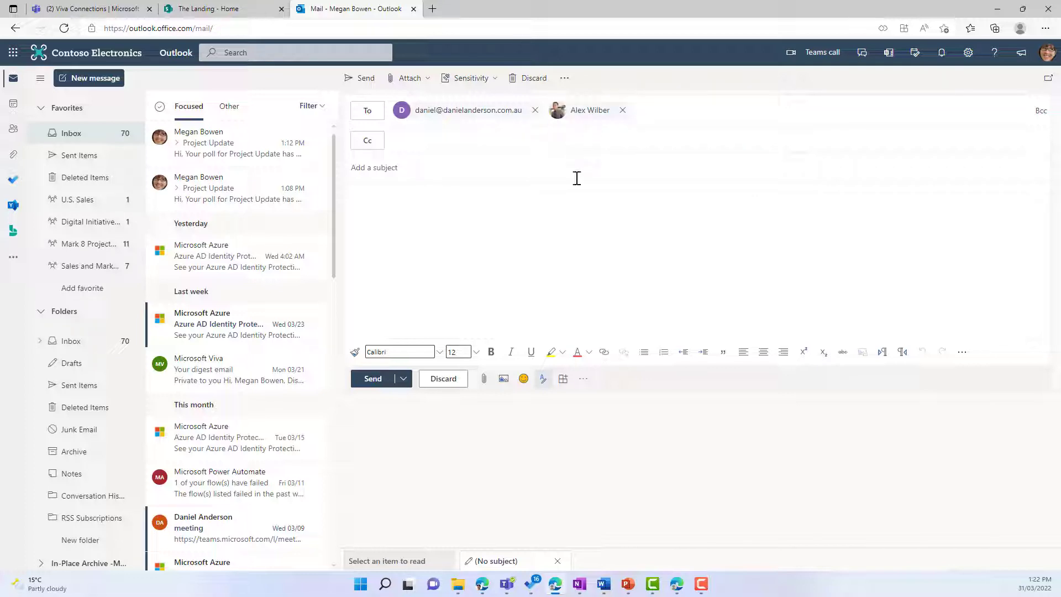
# Enter 'Project Update' as the message subject.
pyautogui.click(496, 176)
pyautogui.write('Project Update')
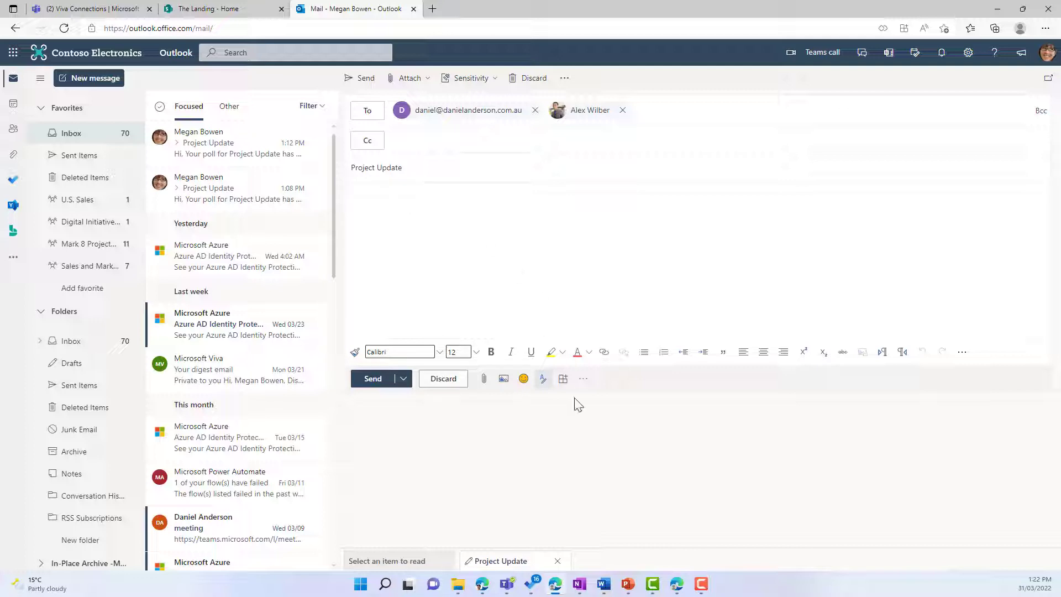
pyautogui.click(564, 379)
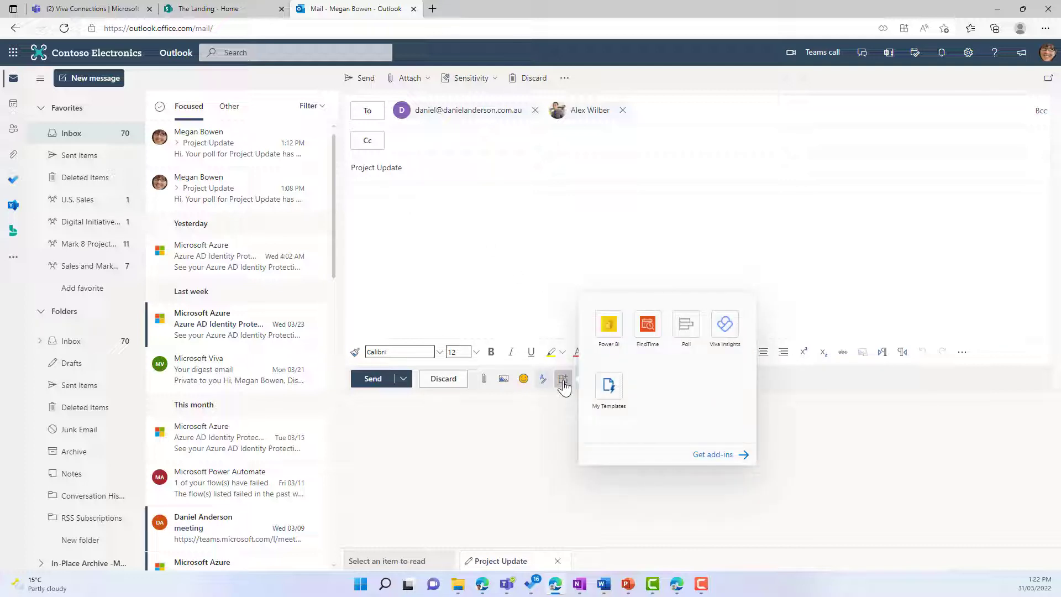
# Launch FindTime, keep suggestions to work hours, and set a 1-hour meeting duration.
pyautogui.click(656, 331)
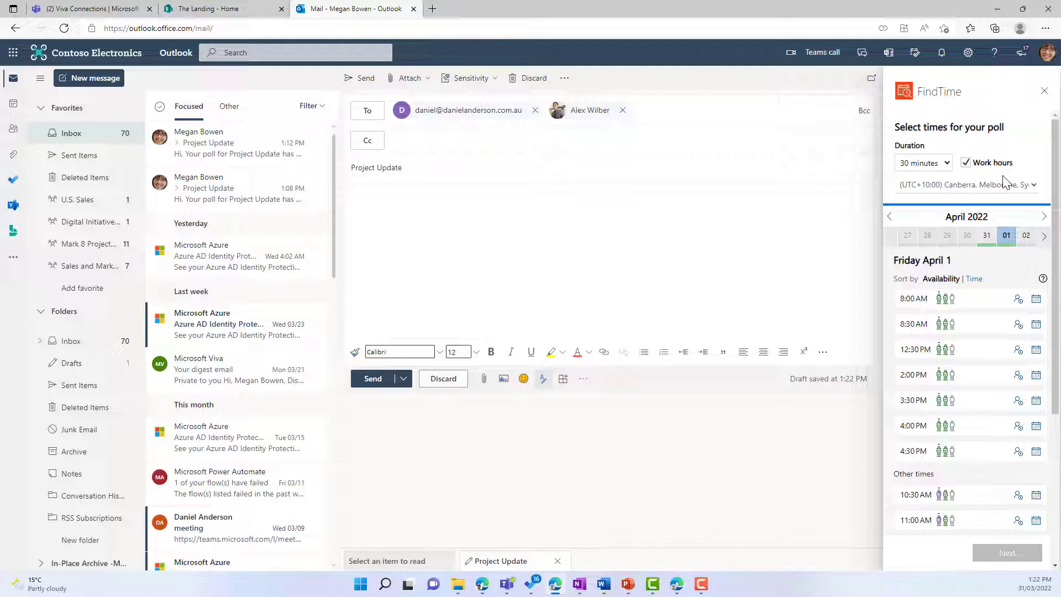
pyautogui.click(966, 162)
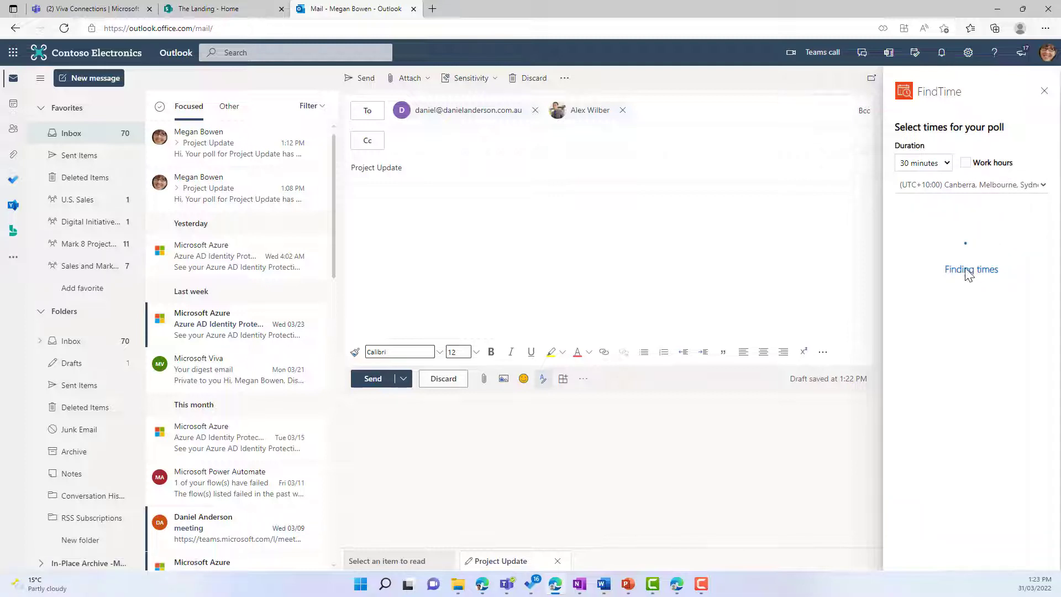
pyautogui.moveTo(951, 406)
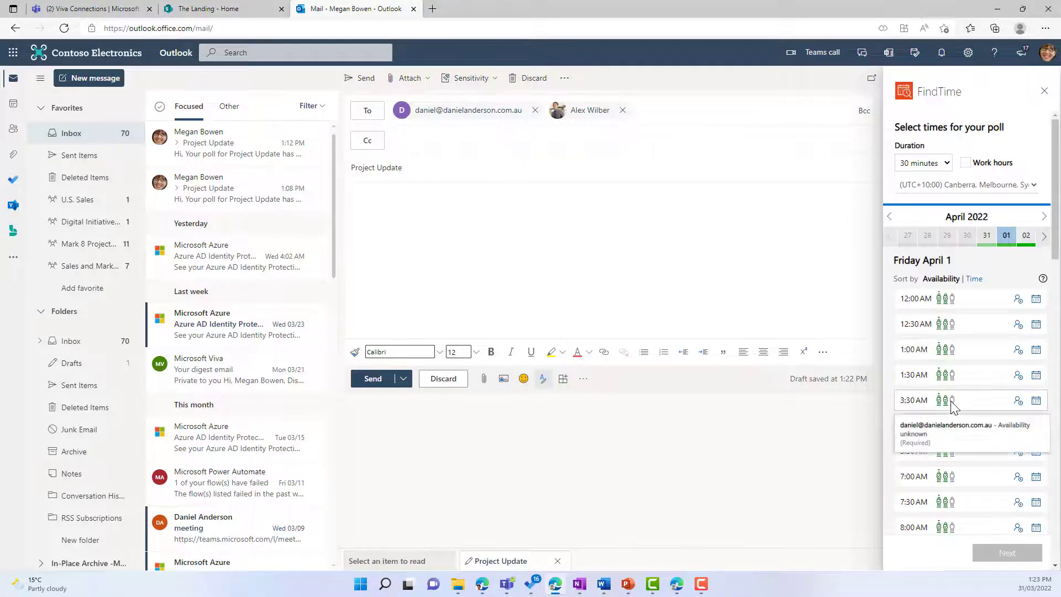
pyautogui.click(967, 164)
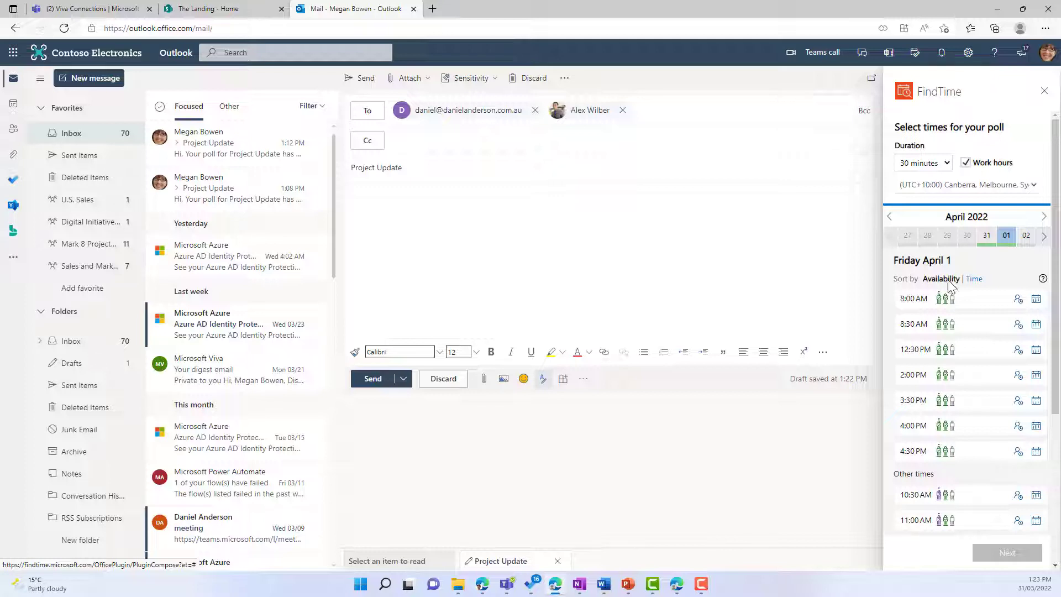
pyautogui.click(920, 163)
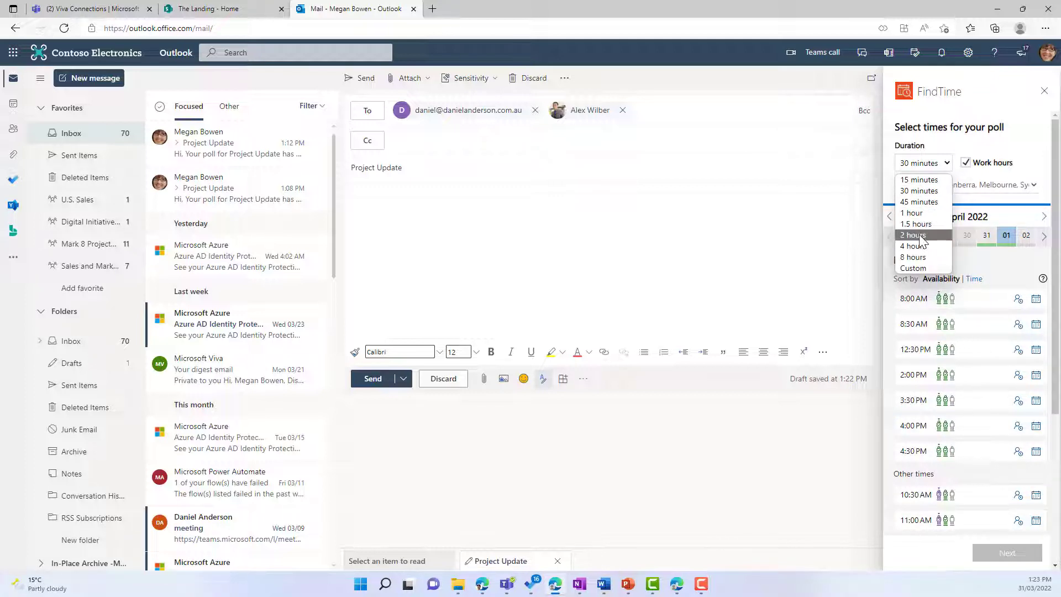
pyautogui.click(915, 214)
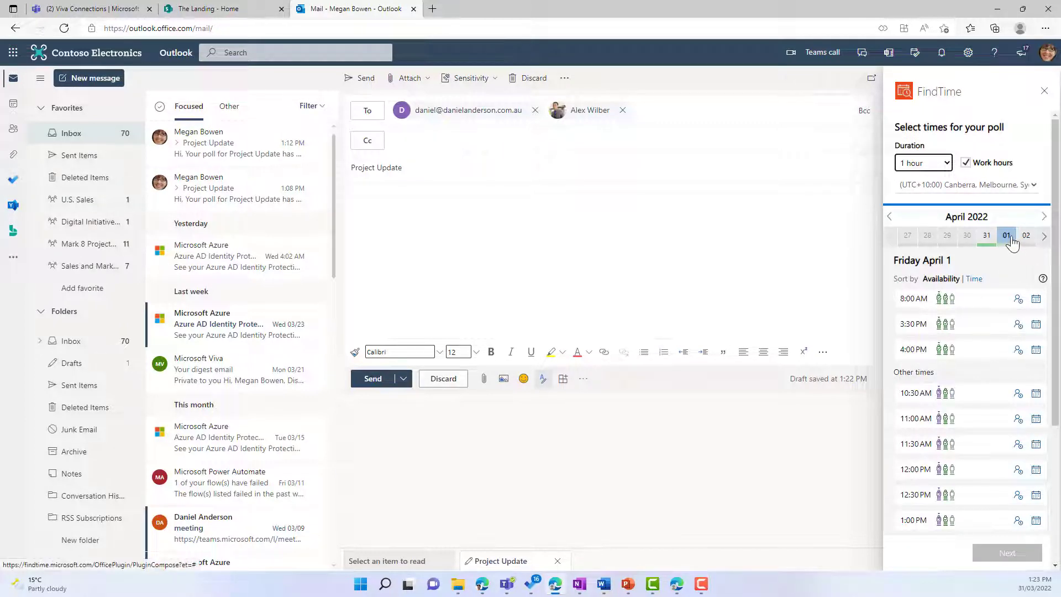
# Navigate the date picker to the week starting Monday April 4.
pyautogui.click(1044, 216)
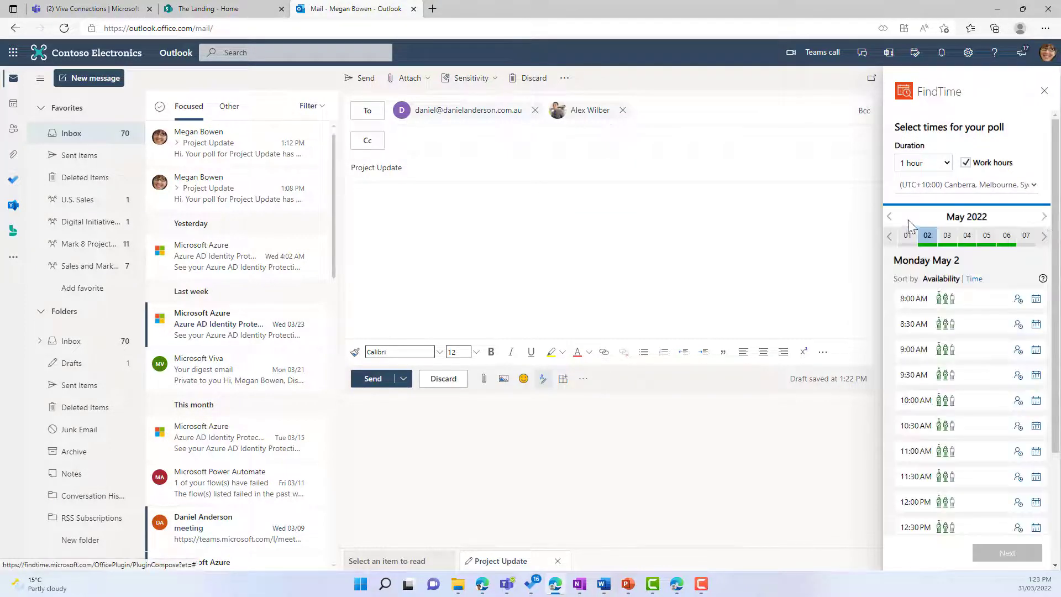
pyautogui.click(886, 217)
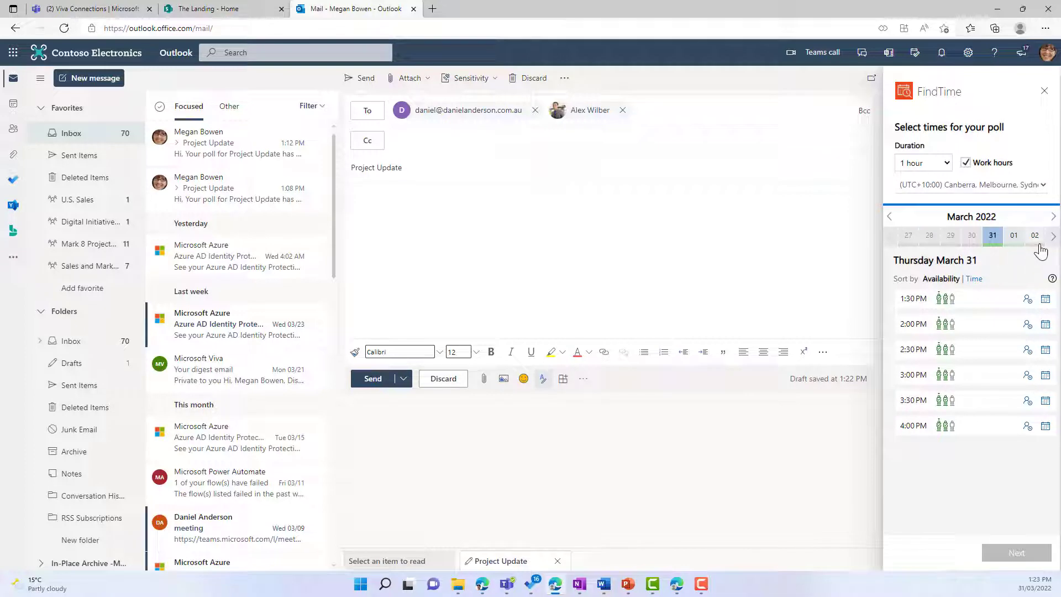
pyautogui.click(1053, 238)
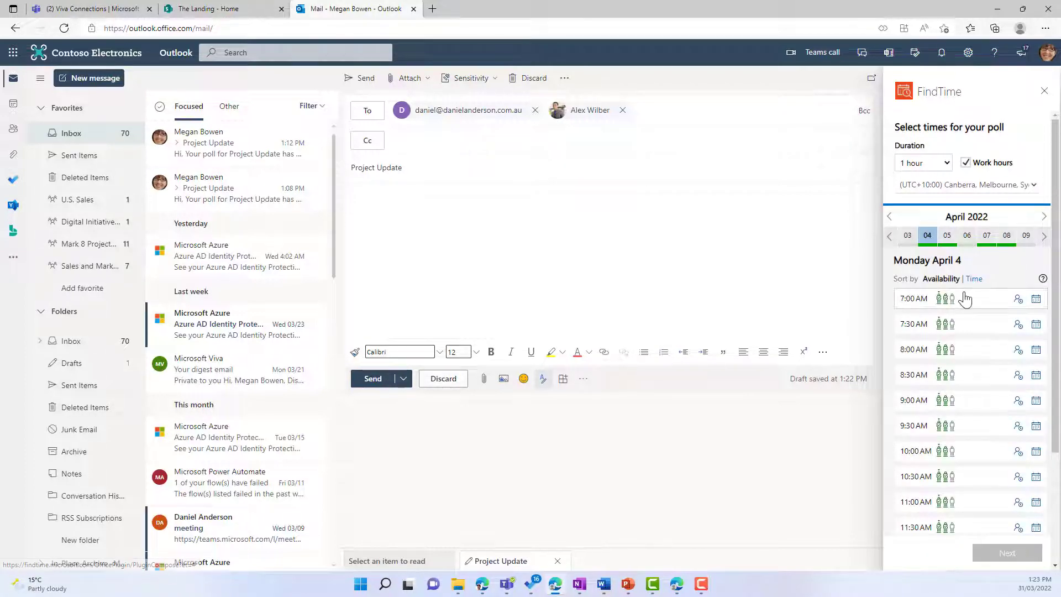
pyautogui.scroll(-2, 960, 360)
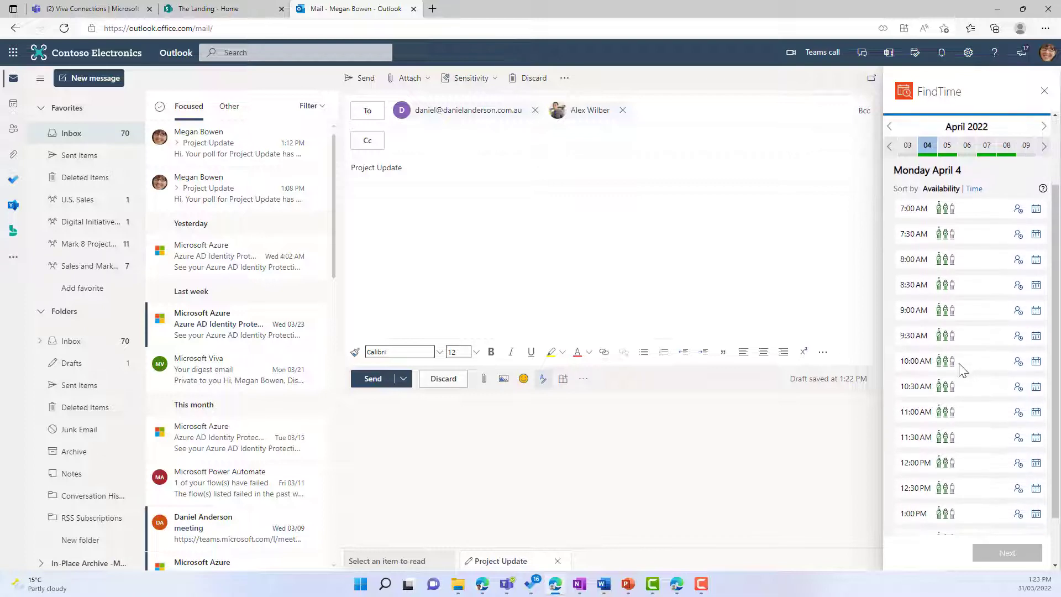
pyautogui.click(1037, 211)
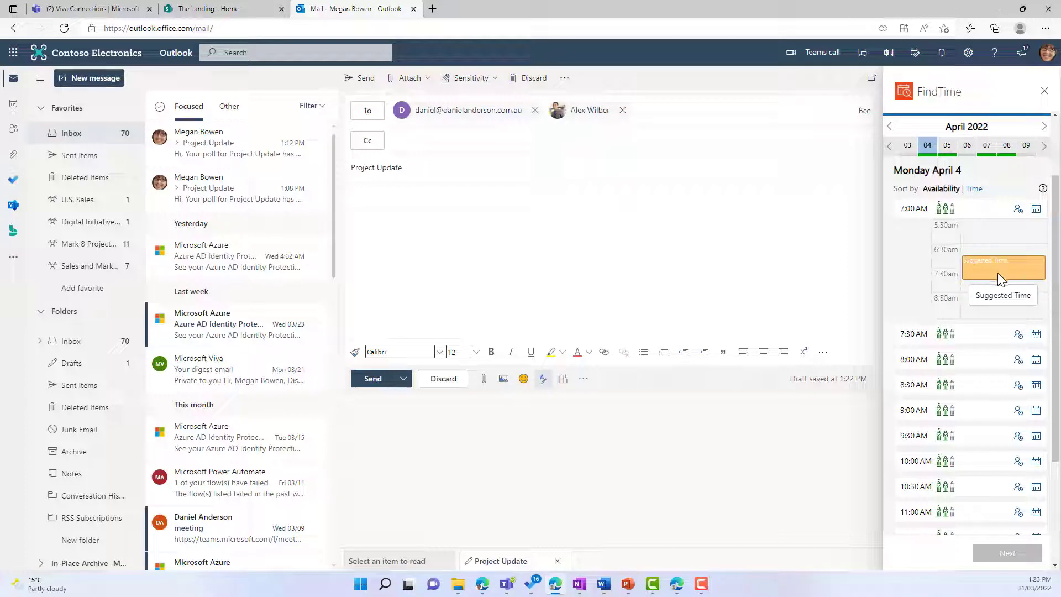
pyautogui.click(1018, 210)
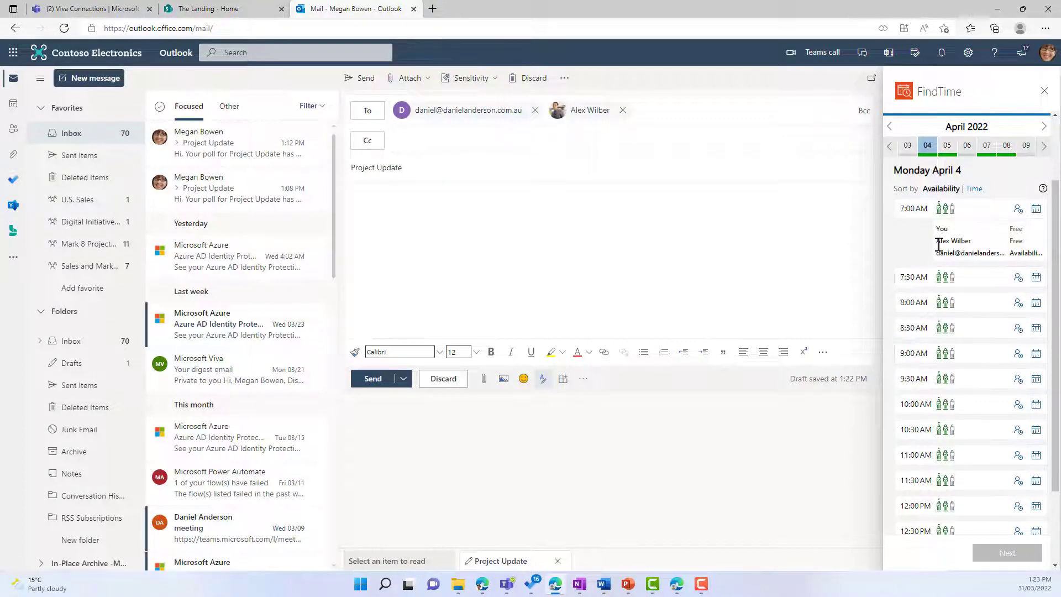
pyautogui.doubleClick(1016, 240)
pyautogui.click(1016, 241)
pyautogui.click(1018, 216)
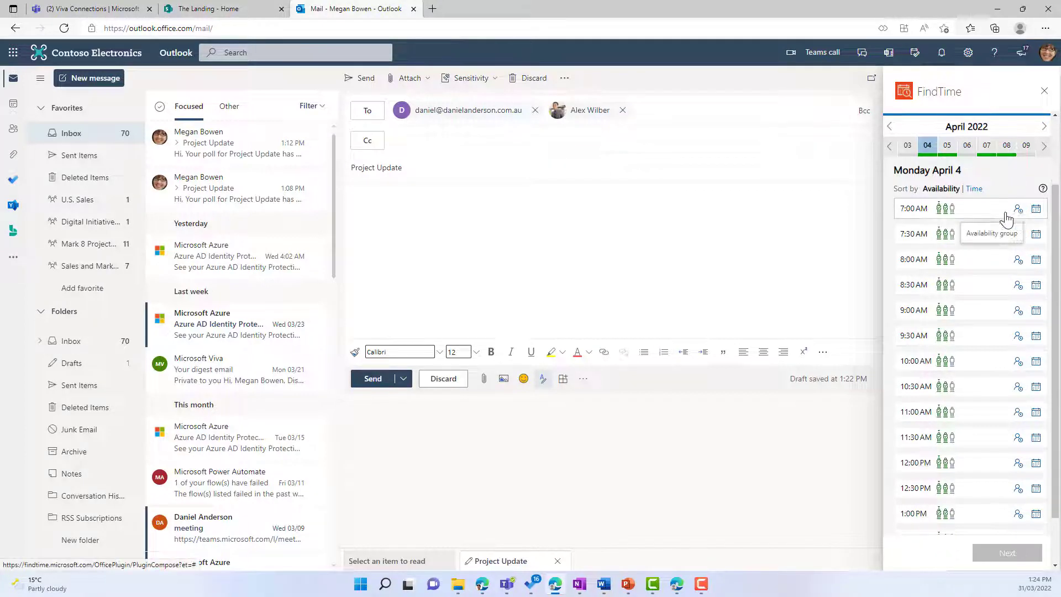
# Pick 7:00, 8:30, 10:30 AM, 12:30 PM Monday and 11:00 AM, 12:00 PM Tuesday.
pyautogui.click(971, 210)
pyautogui.click(971, 287)
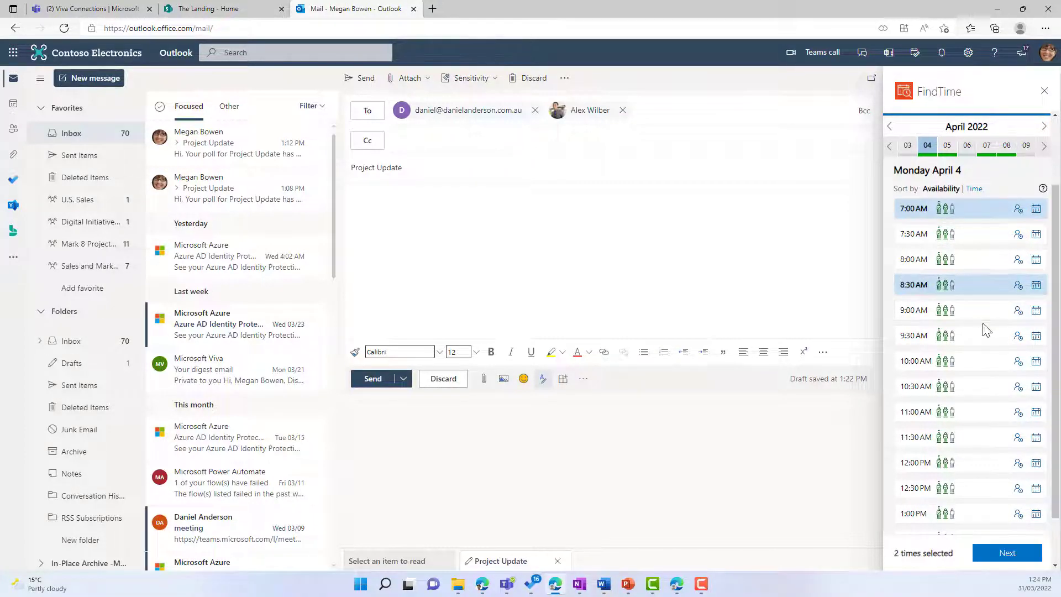
pyautogui.click(976, 396)
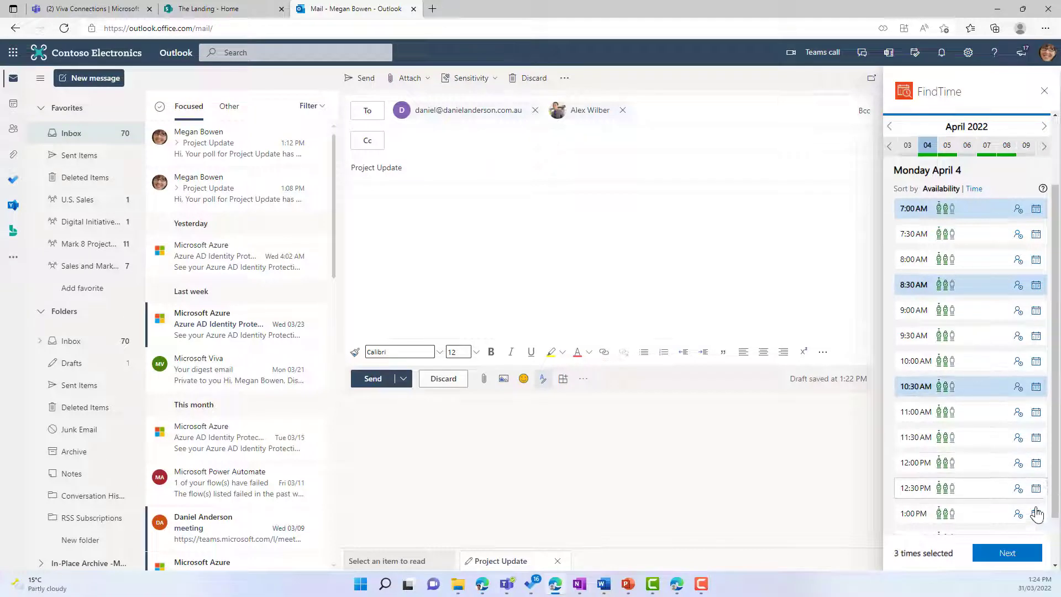
pyautogui.click(969, 490)
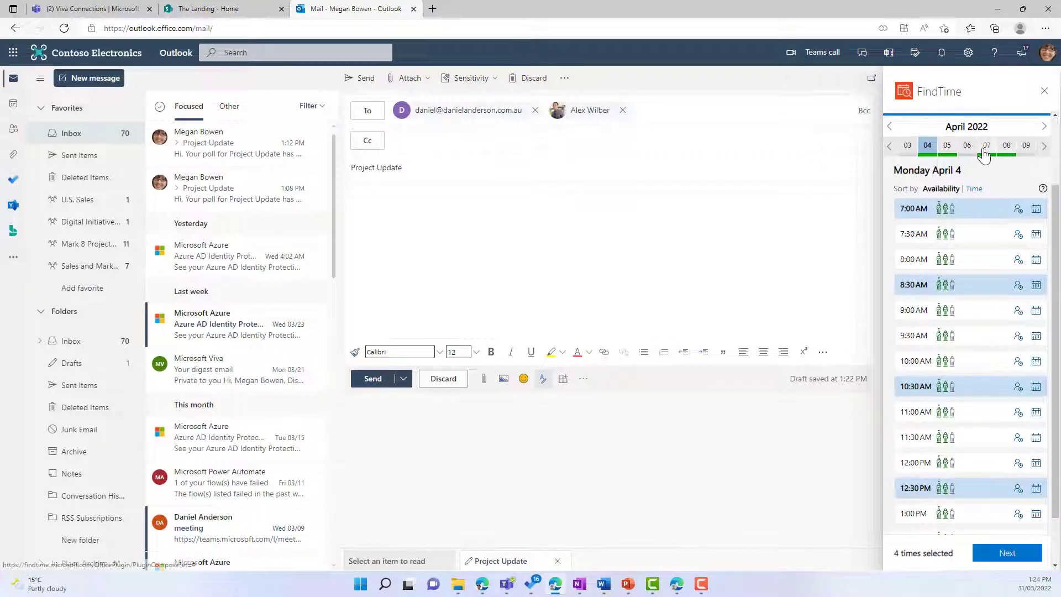
pyautogui.click(948, 148)
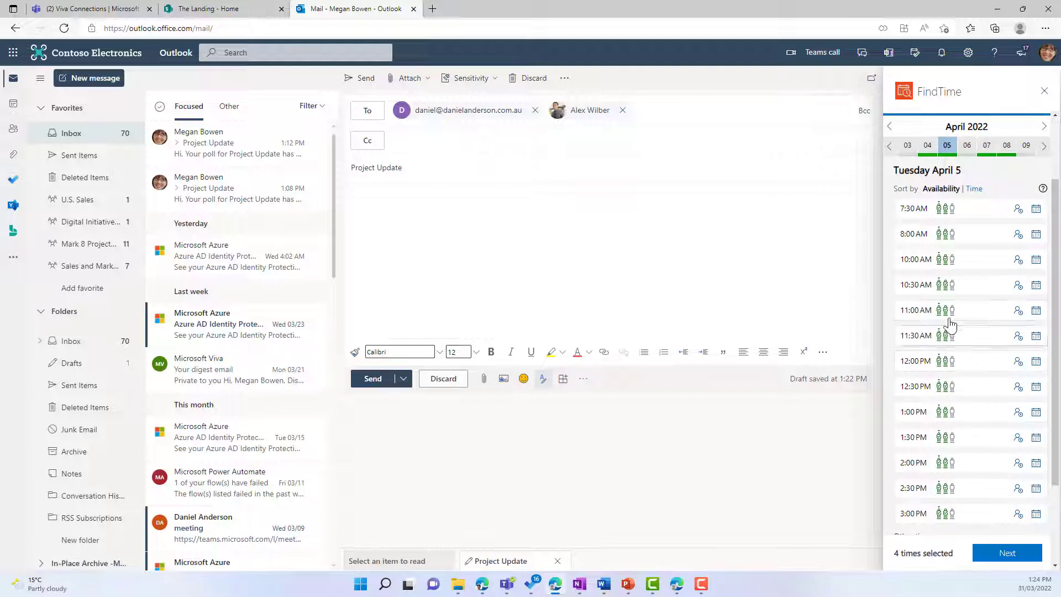
pyautogui.click(978, 313)
pyautogui.click(984, 362)
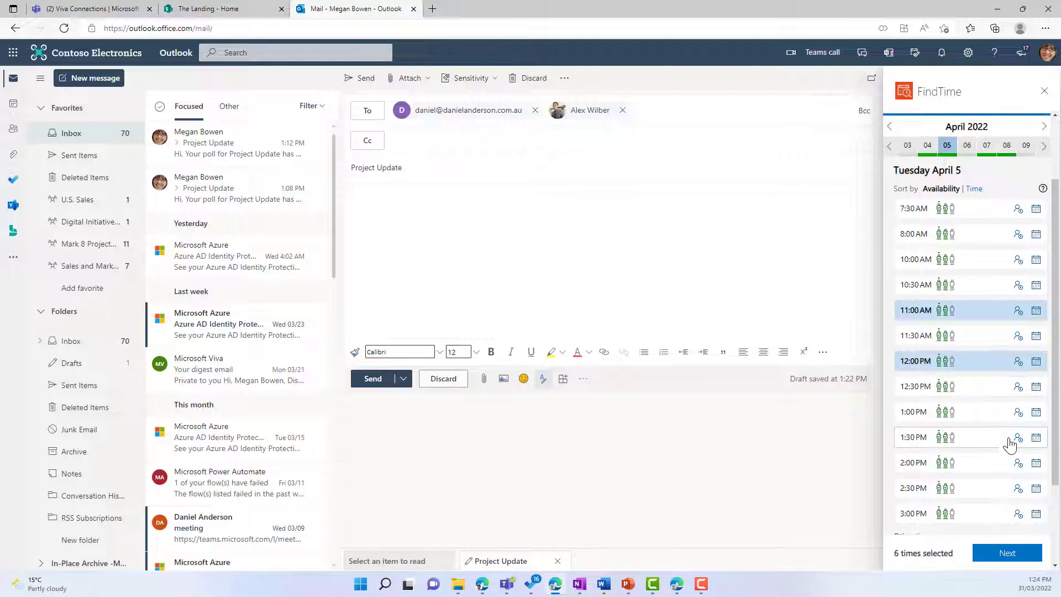
pyautogui.click(1006, 554)
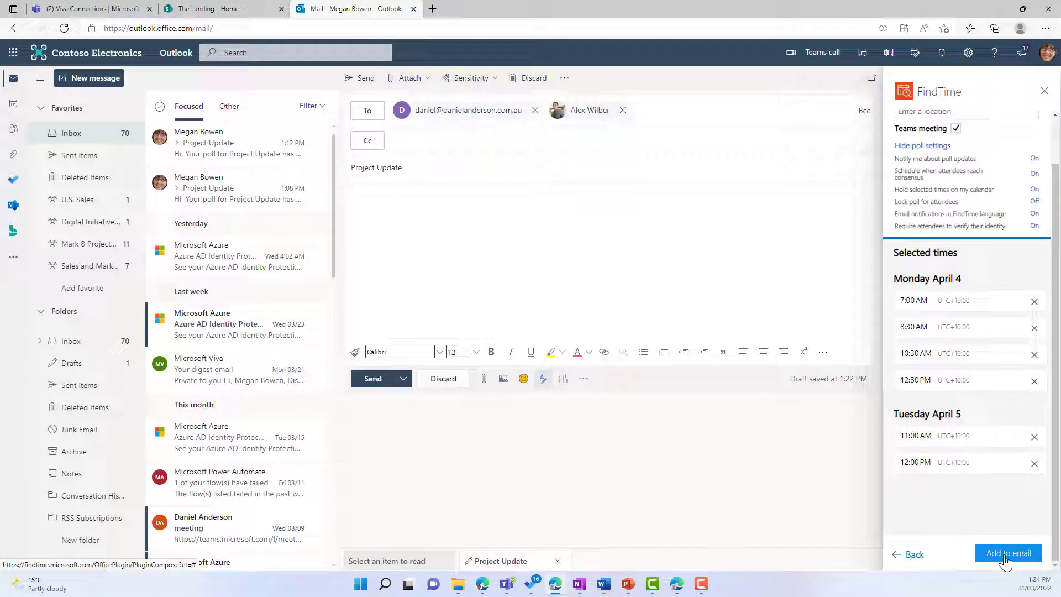
# Review the poll setting explanations: lock poll Off, the other five options On.
pyautogui.scroll(2, 971, 359)
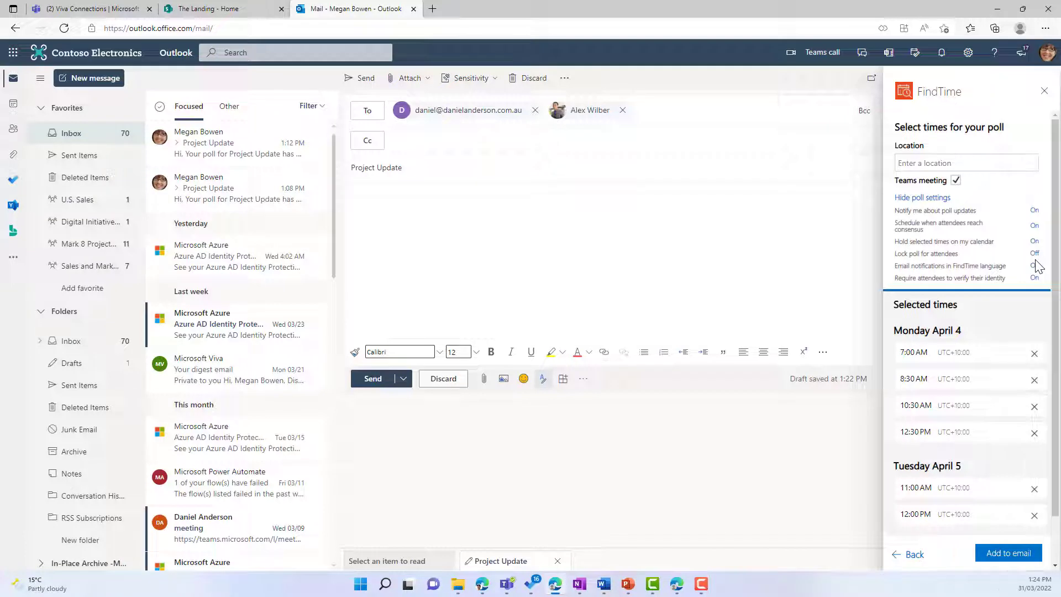
pyautogui.moveTo(938, 226)
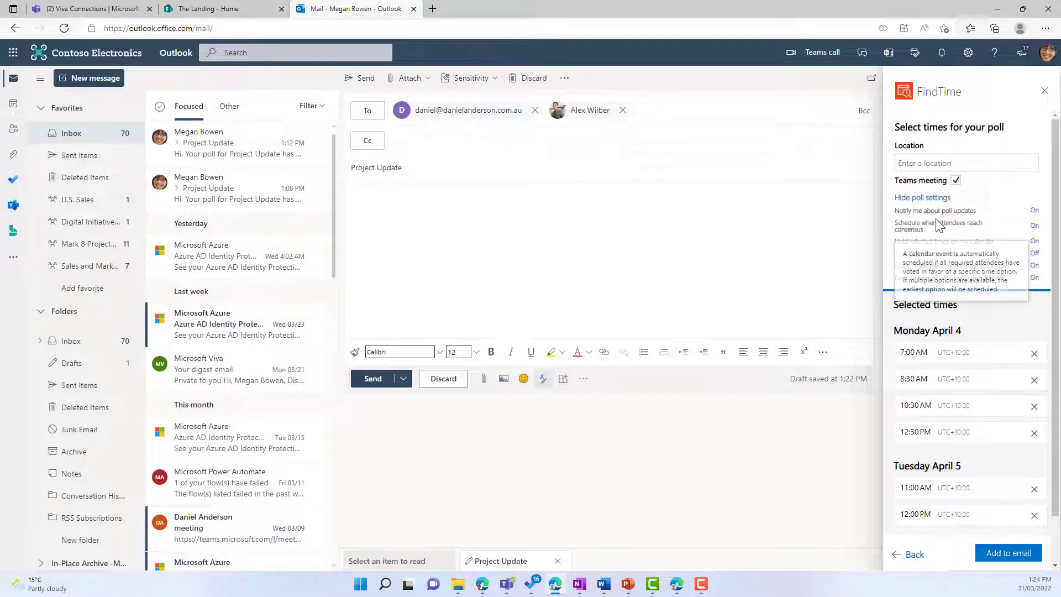
pyautogui.moveTo(964, 244)
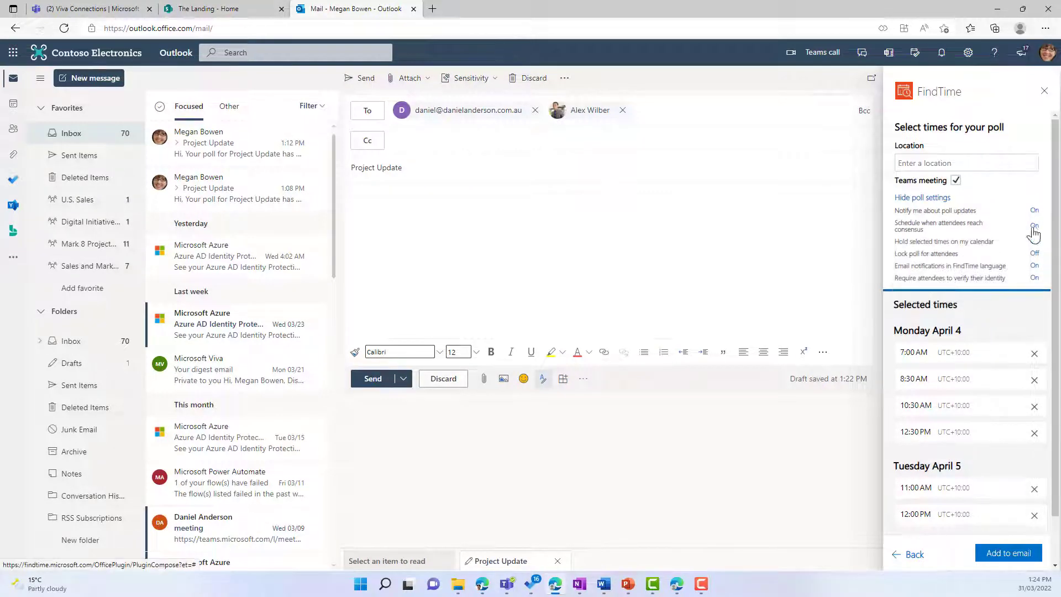
pyautogui.moveTo(904, 247)
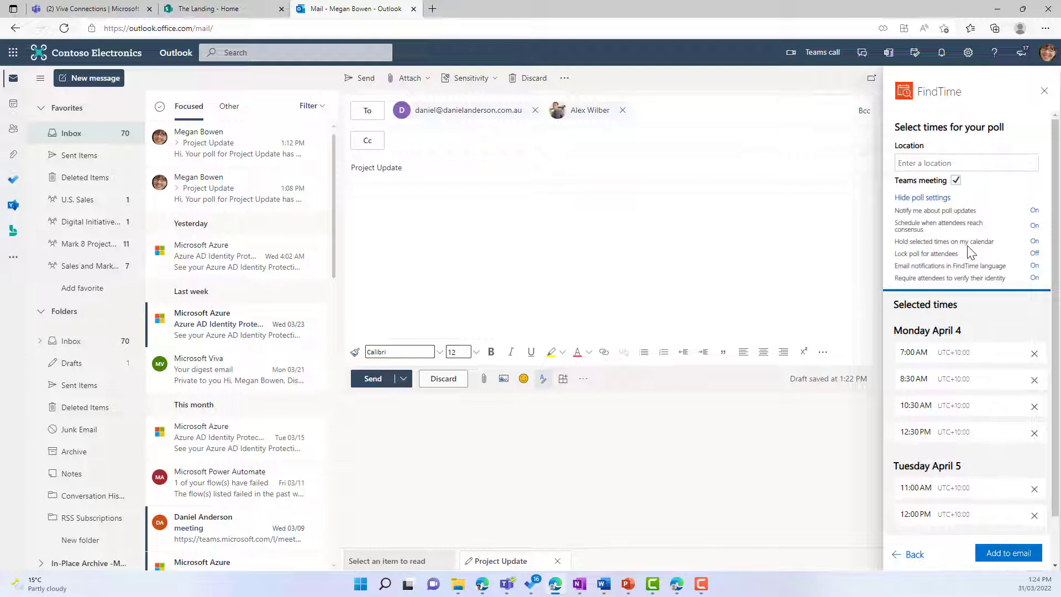
# Bring the 'Require attendees to verify their identity' option into view.
pyautogui.scroll(-1, 955, 360)
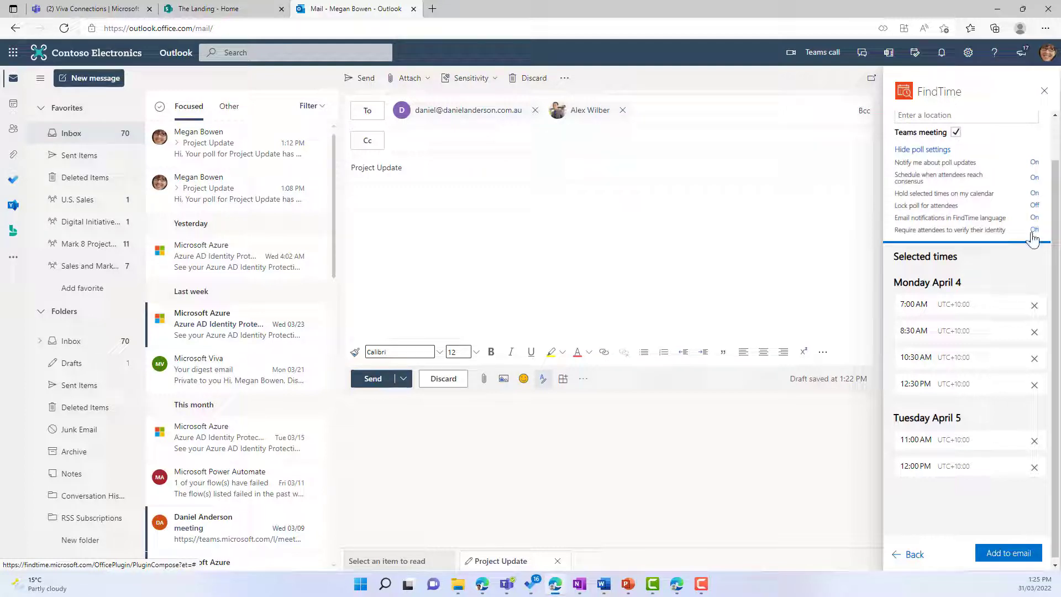
# Turn off identity verification, insert the poll into Project Update, and send it.
pyautogui.click(1033, 231)
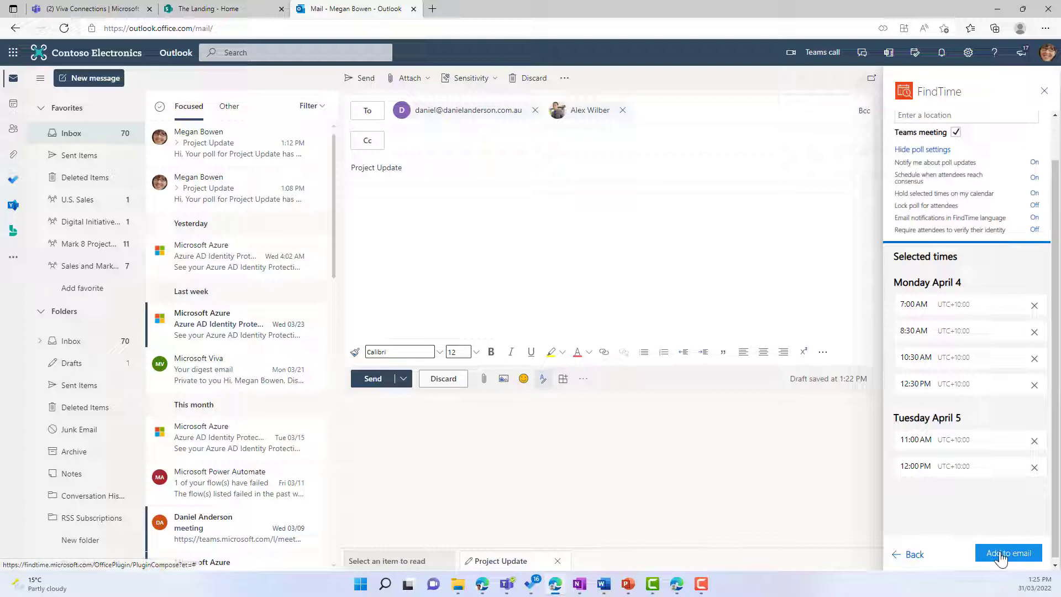
pyautogui.click(1001, 557)
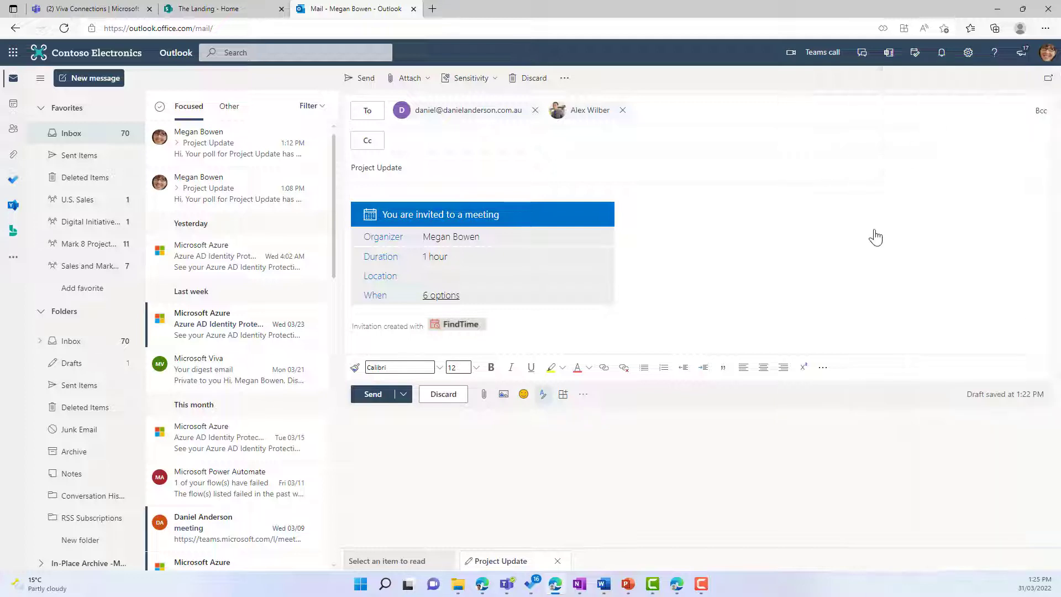
pyautogui.click(1044, 90)
pyautogui.click(373, 395)
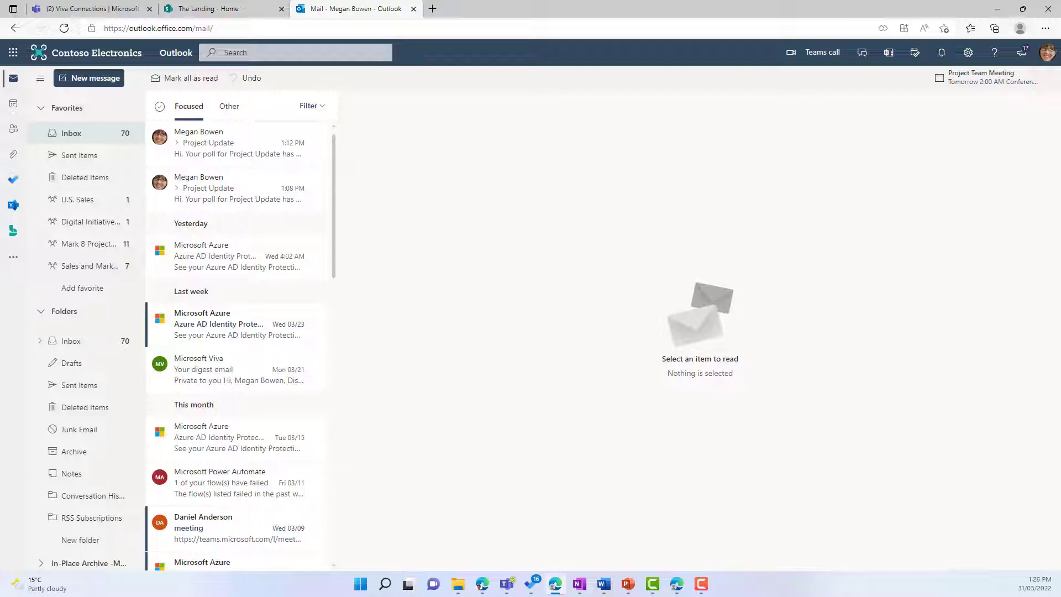
# As the invitee, open the received Project Update email and its '6 options' voting link.
pyautogui.hotkey('alt', 'Tab')
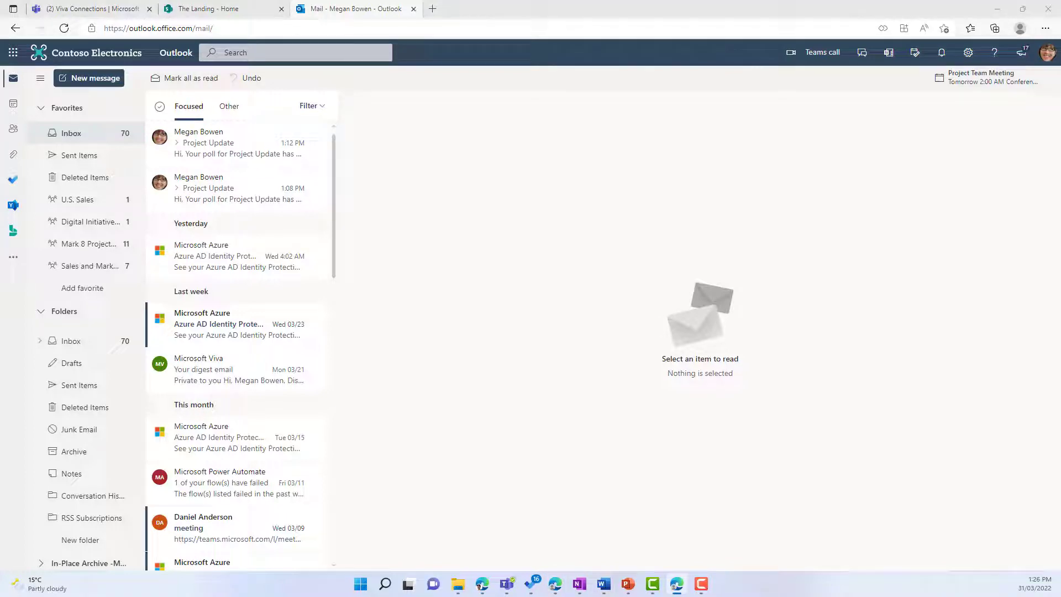
pyautogui.moveTo(1060, 33); pyautogui.dragTo(741, 66)
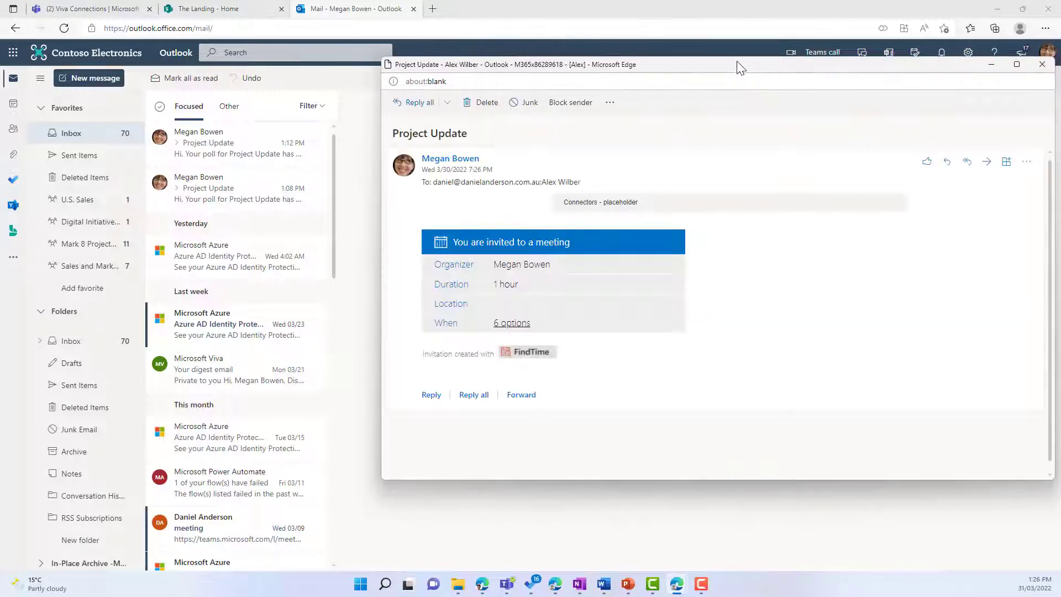
pyautogui.doubleClick(740, 67)
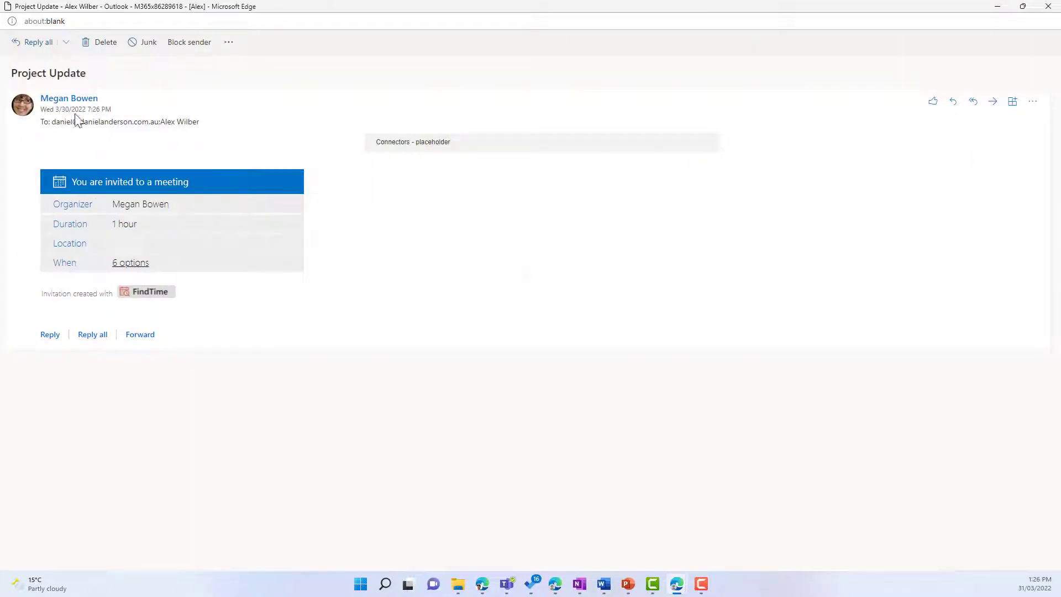
pyautogui.click(132, 271)
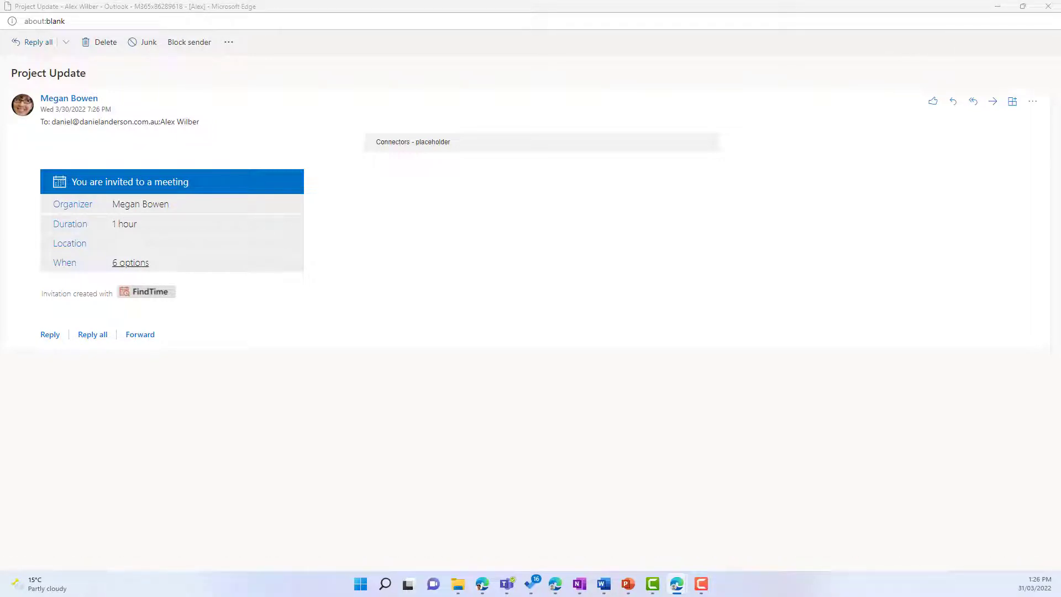
pyautogui.moveTo(1060, 83); pyautogui.dragTo(754, 78)
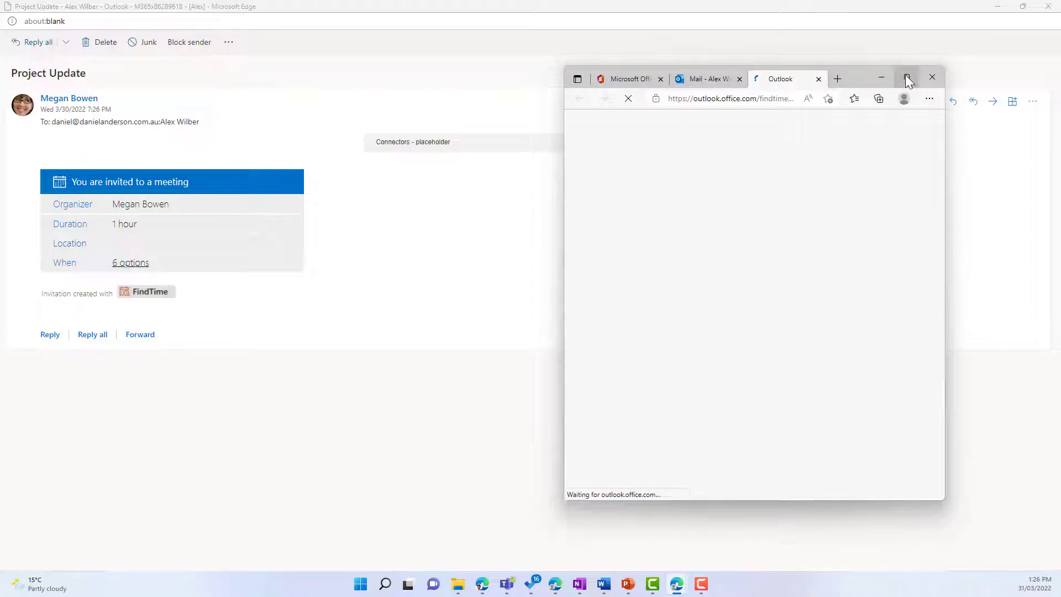
# Vote Prefer for Sunday 2:00 PM and Yes for 3:30, 5:30 and 7:30 PM.
pyautogui.click(907, 79)
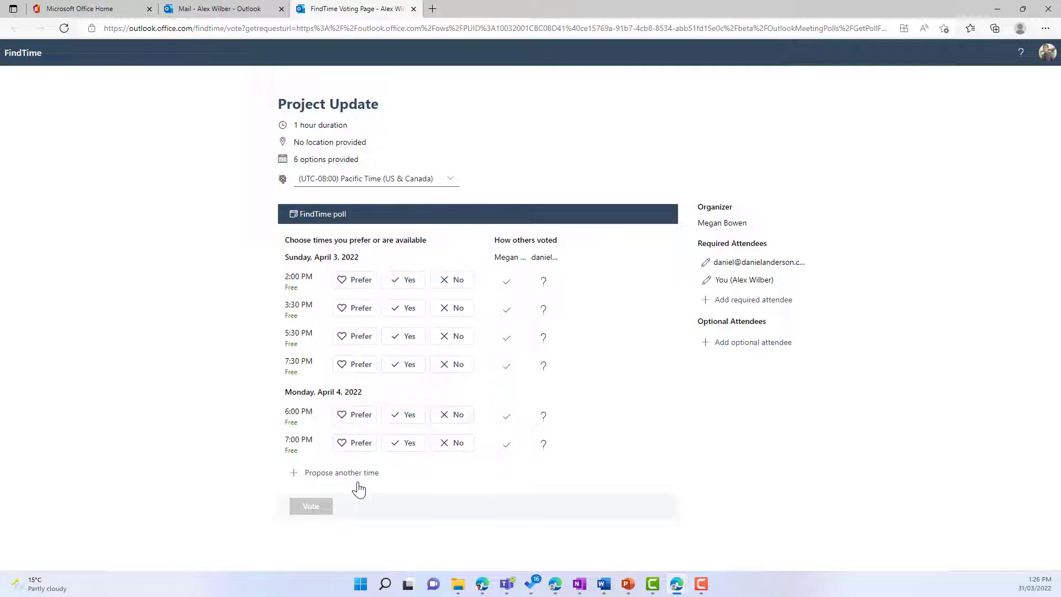
pyautogui.click(359, 283)
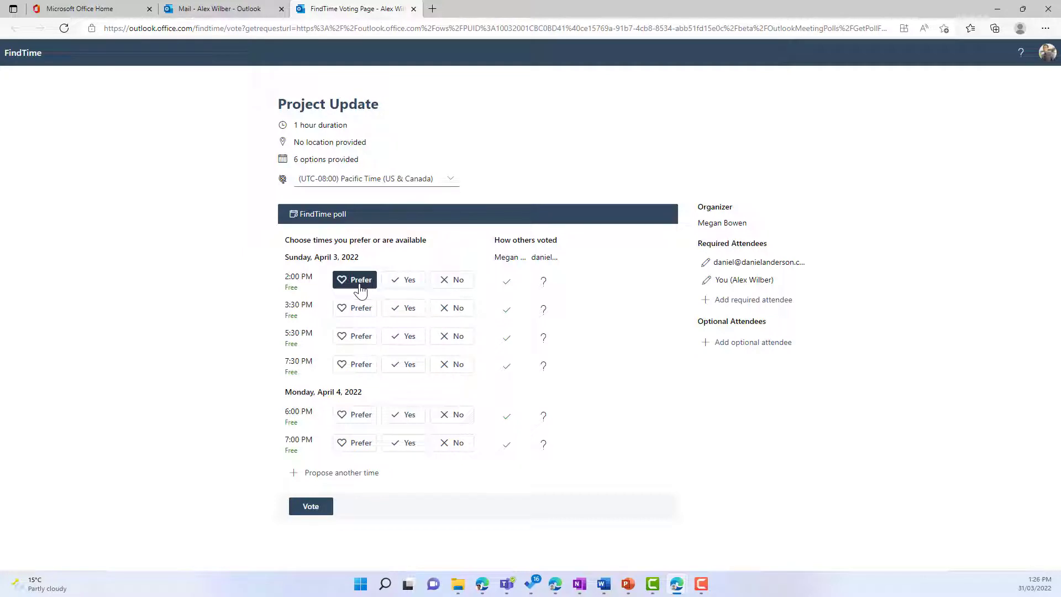
pyautogui.click(407, 308)
pyautogui.click(408, 336)
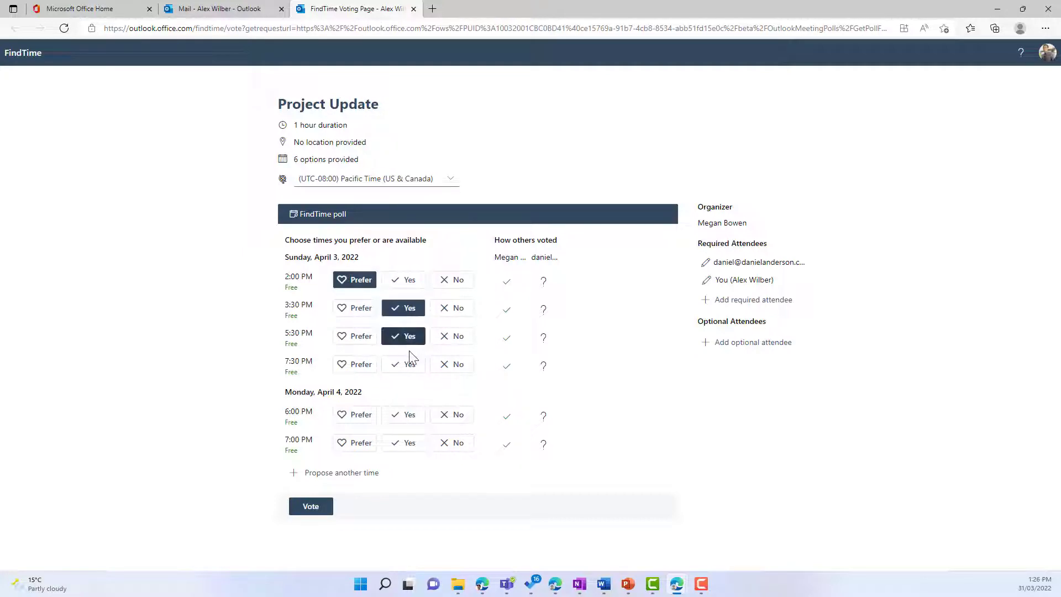
pyautogui.click(409, 363)
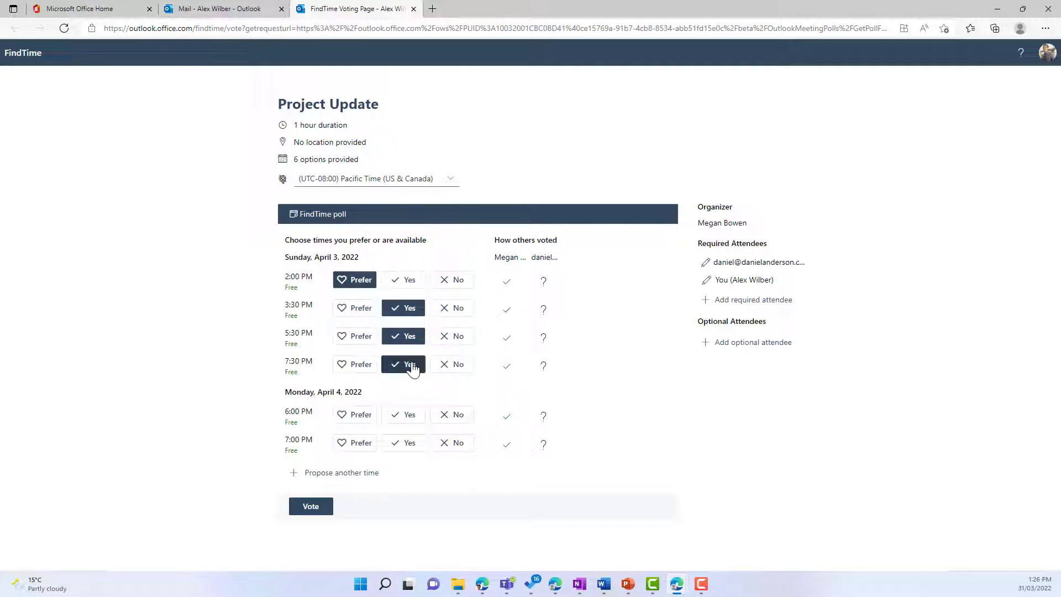
# Vote No on Monday April 4's 6:00 PM and 7:00 PM slots.
pyautogui.click(448, 416)
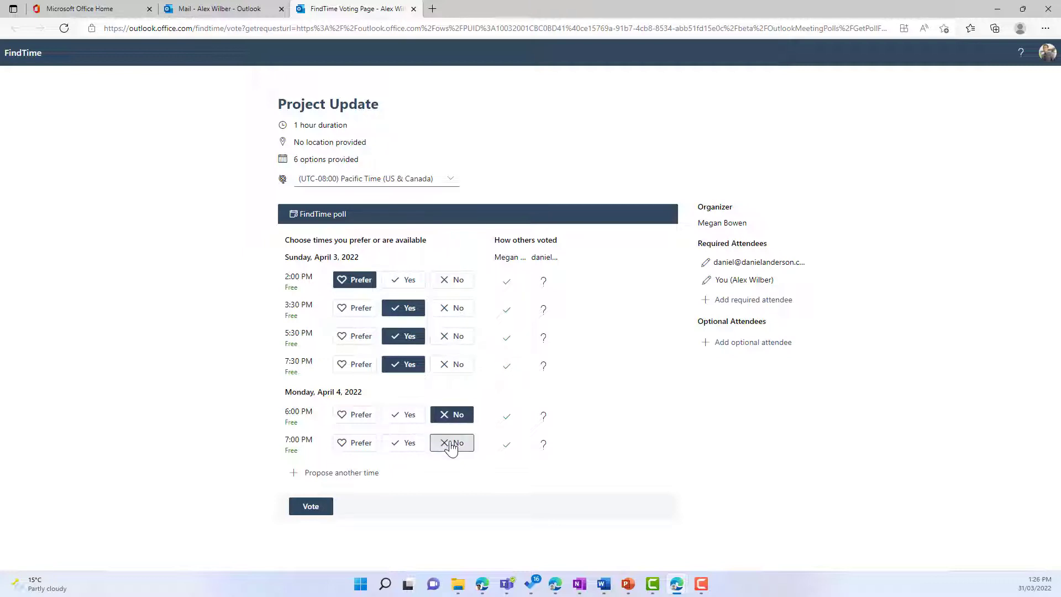
pyautogui.click(451, 446)
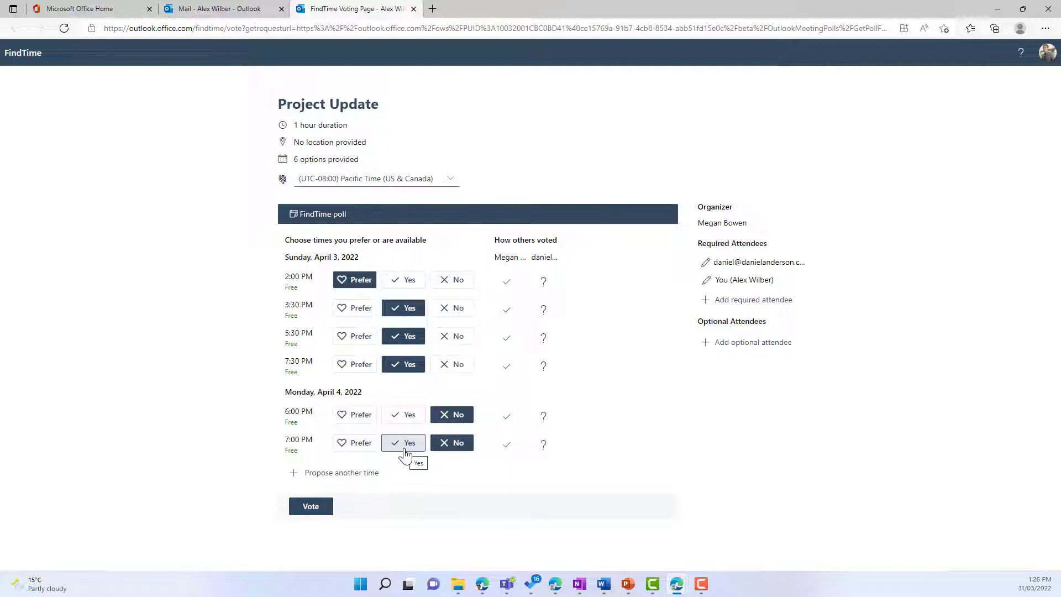
pyautogui.click(356, 474)
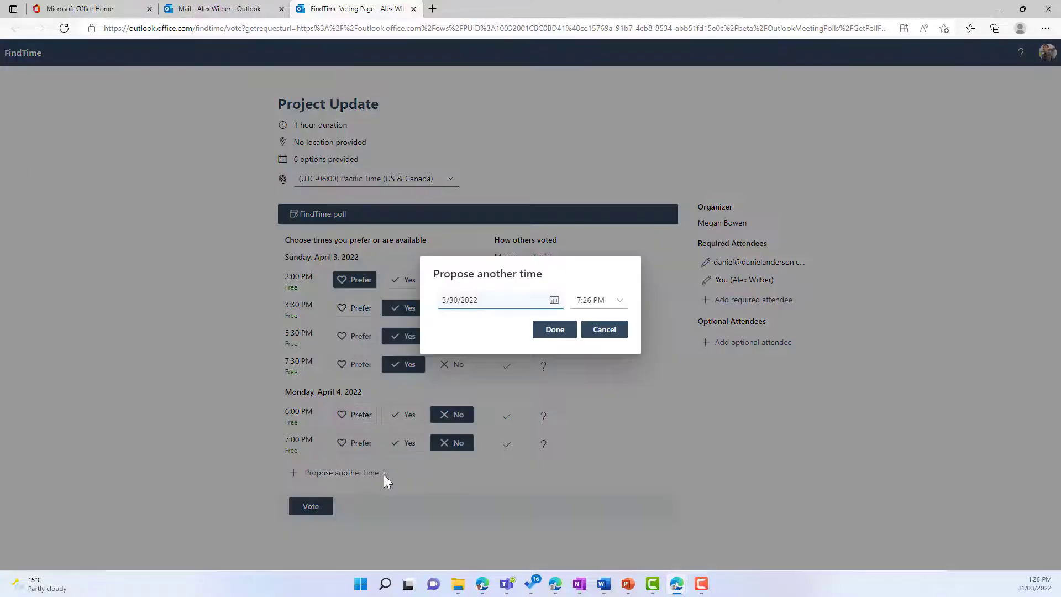
# Propose Wednesday, April 6, 2022 at 2:30 PM and dismiss the poll-updated notice.
pyautogui.click(553, 301)
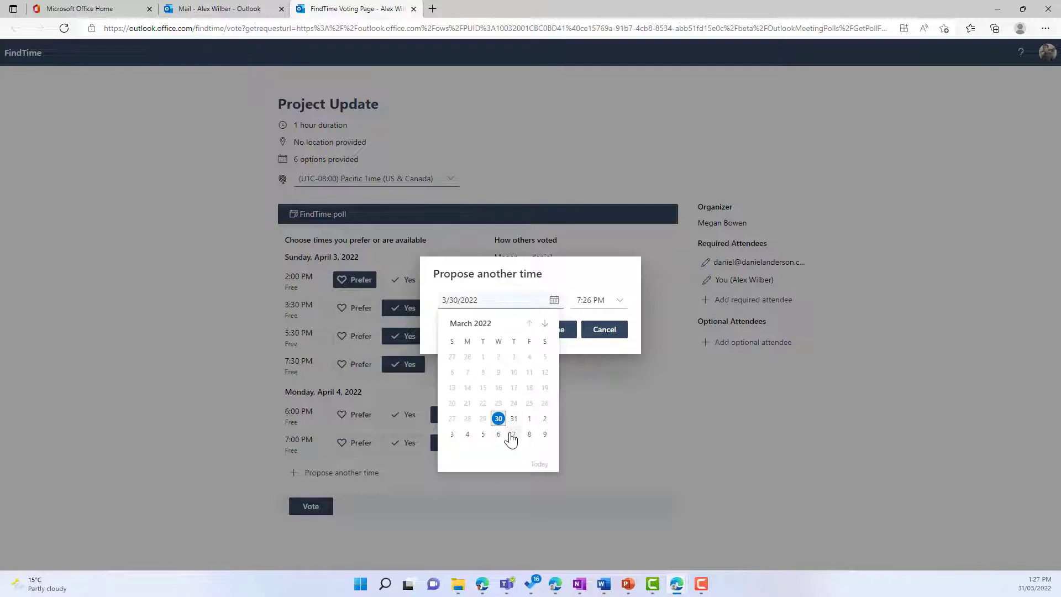
pyautogui.click(499, 435)
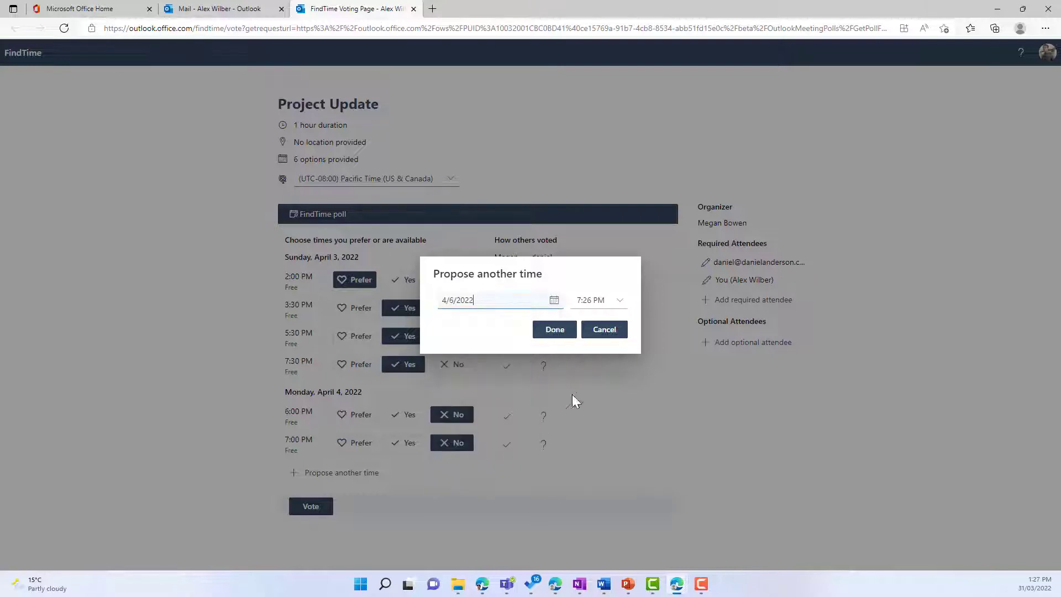
pyautogui.click(621, 308)
pyautogui.scroll(5, 619, 337)
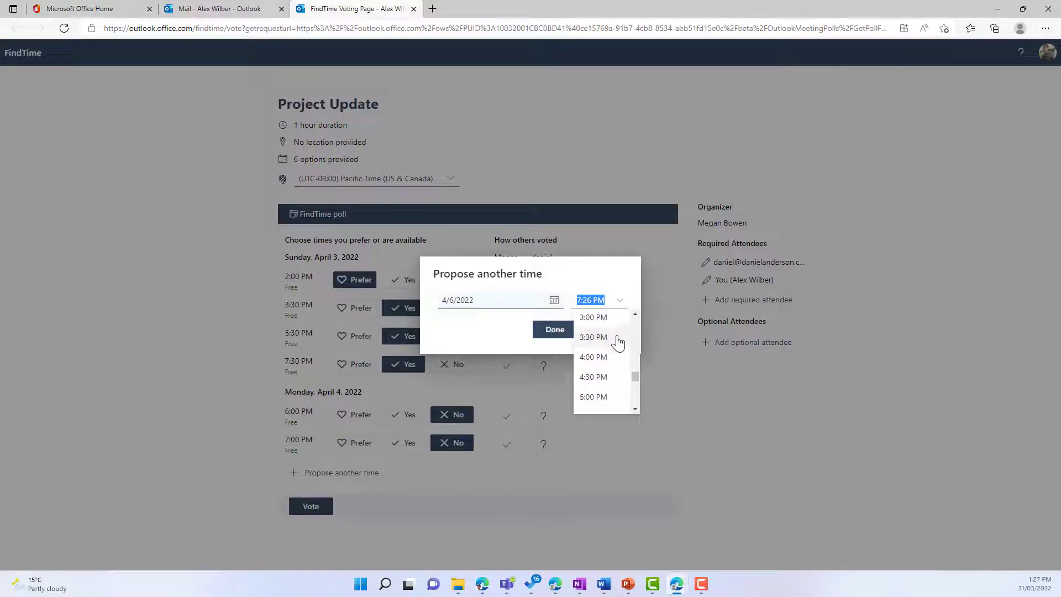
pyautogui.click(608, 330)
pyautogui.click(561, 330)
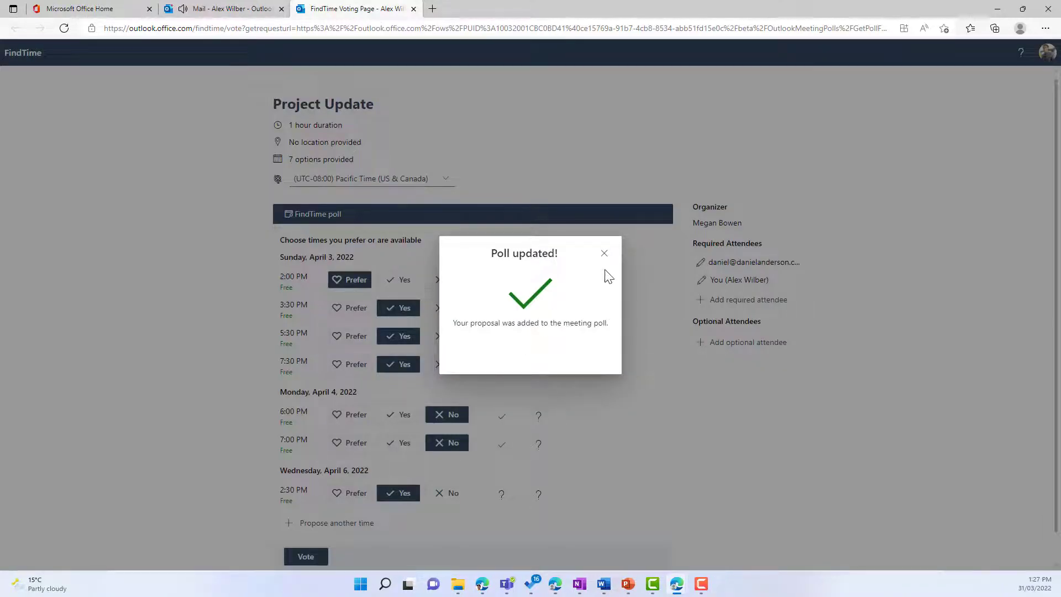
pyautogui.click(604, 254)
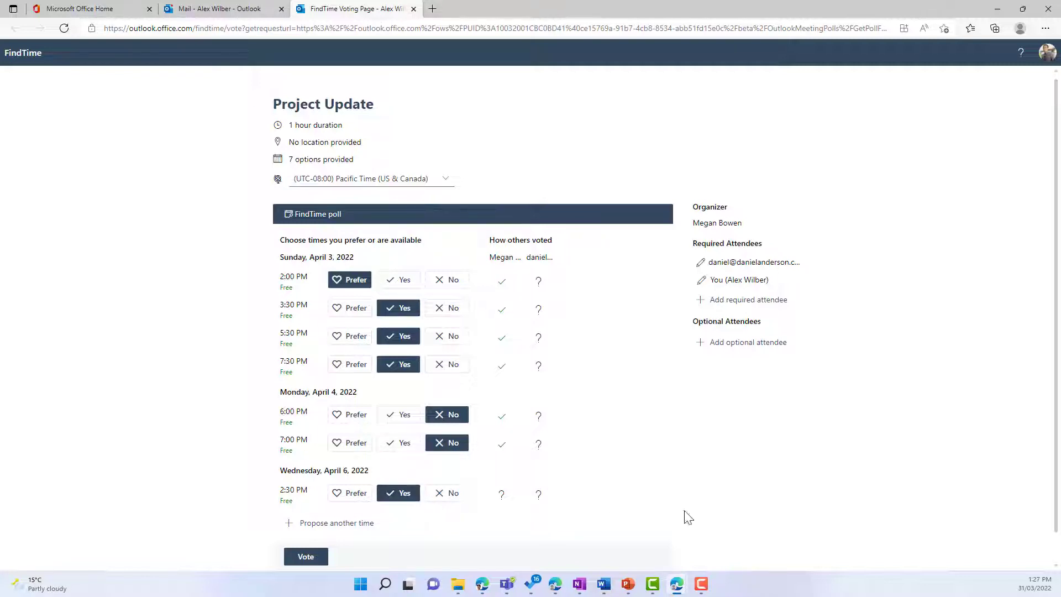
# Submit your Project Update poll votes, then bring the other attendee's 6-option invitation email on screen.
pyautogui.click(308, 557)
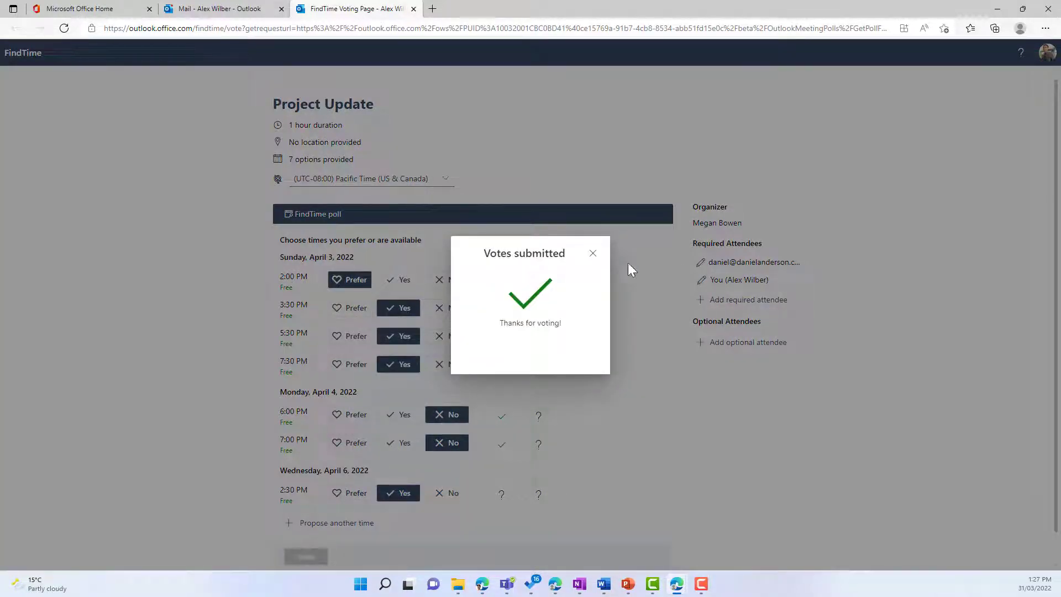
pyautogui.click(593, 255)
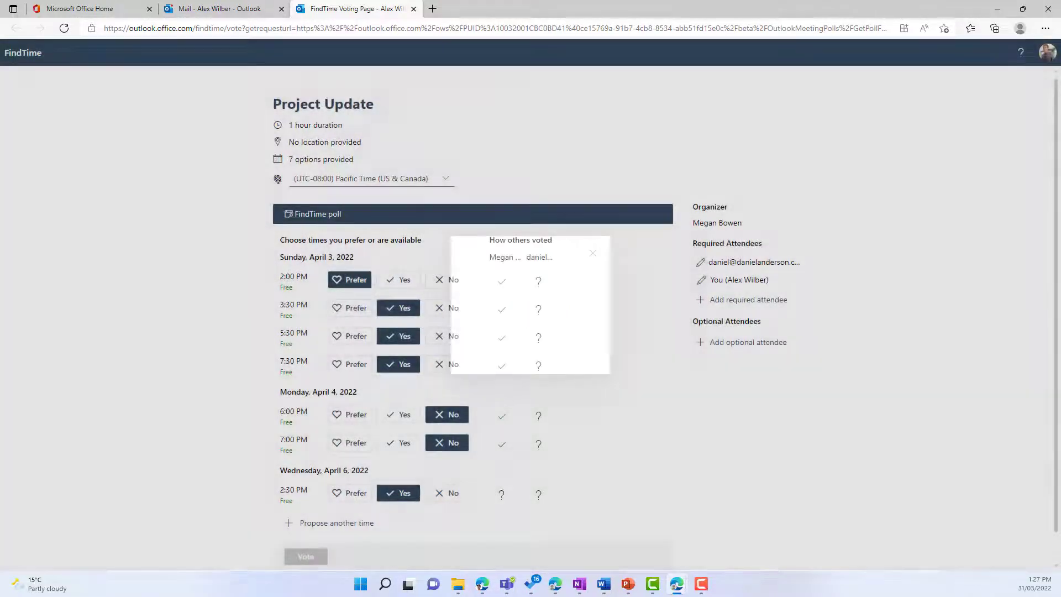
pyautogui.press('F10')
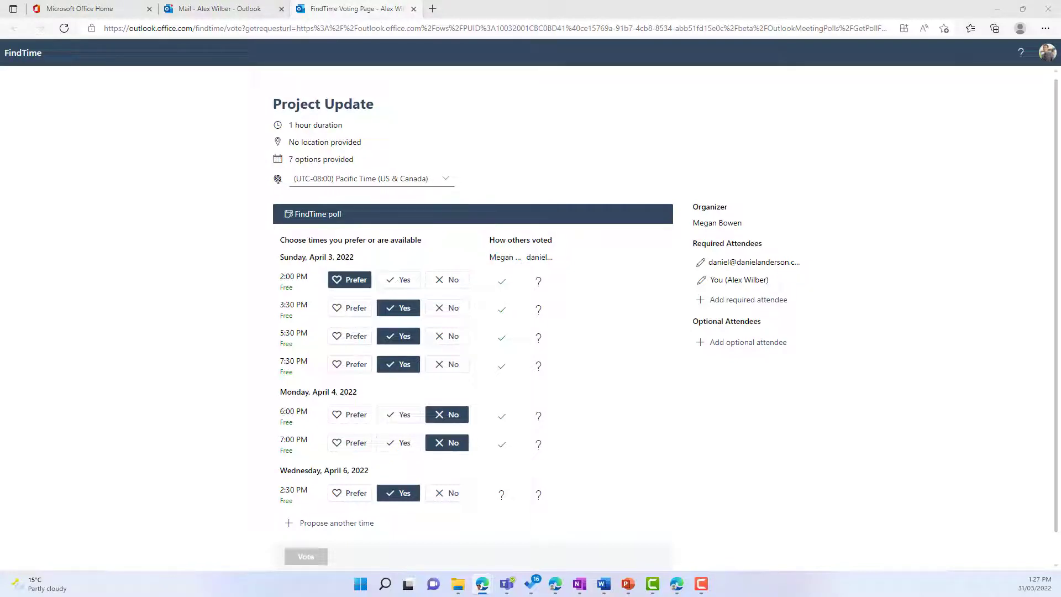
pyautogui.moveTo(1060, 102); pyautogui.dragTo(555, 93)
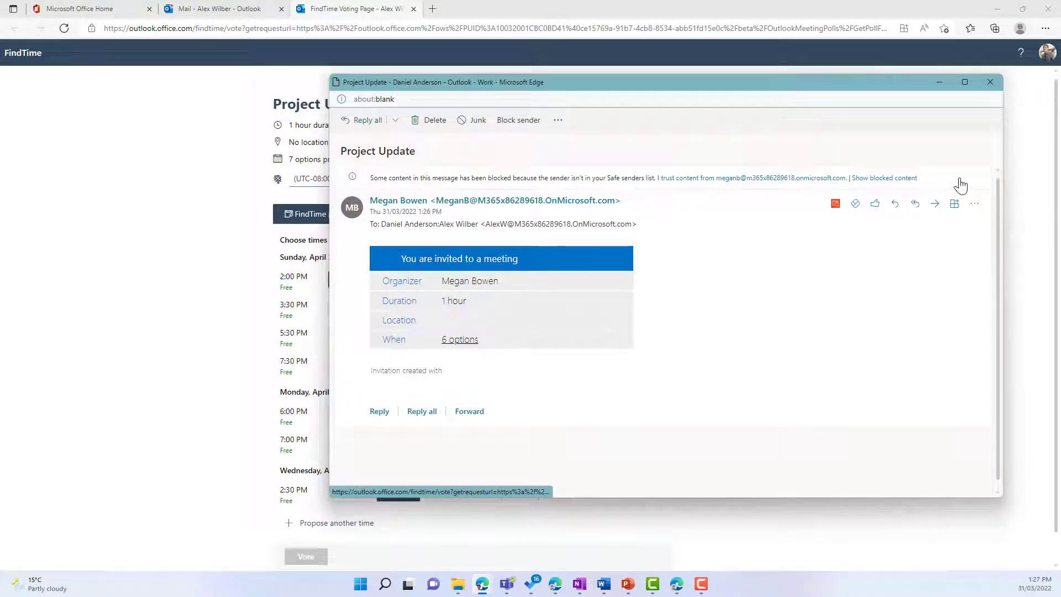
# As the other attendee, vote Yes on Monday's four slots and Tuesday 11:00 AM, No on Tuesday 12:00 PM and Thursday 7:30 AM.
pyautogui.click(989, 83)
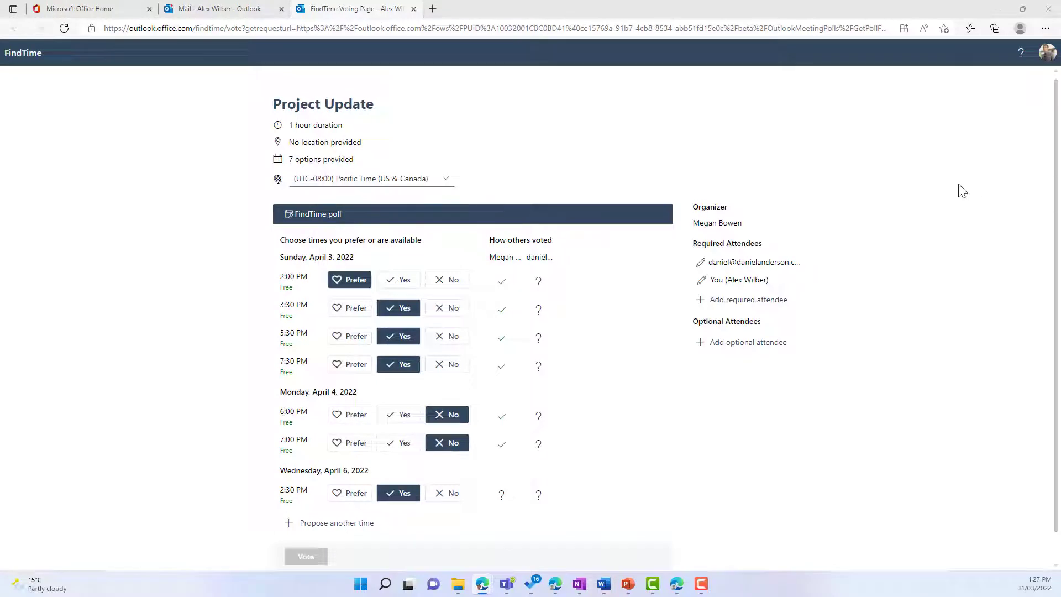
pyautogui.moveTo(959, 184); pyautogui.dragTo(725, 108)
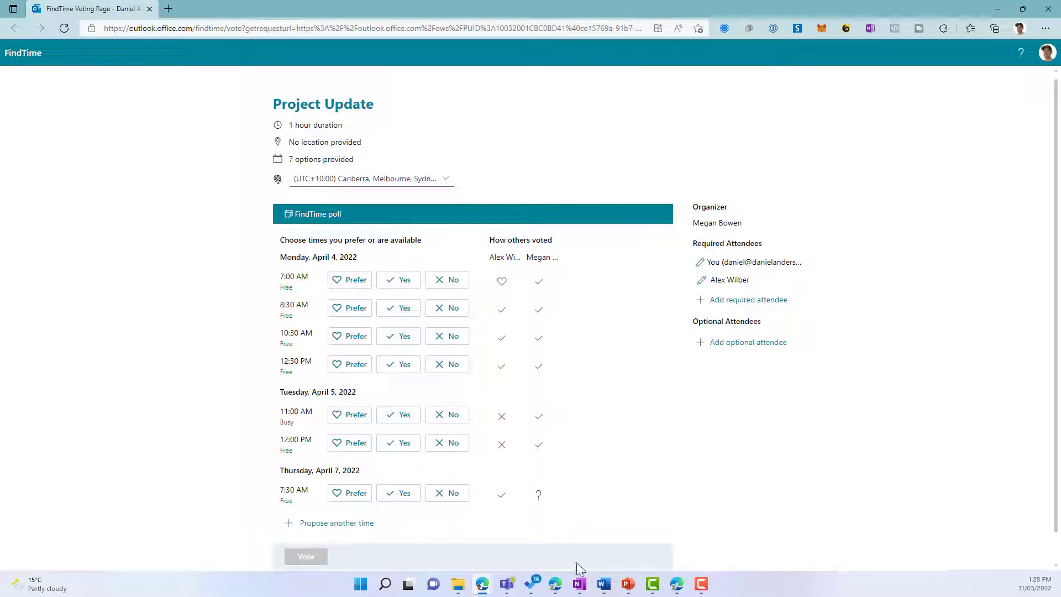
pyautogui.click(349, 500)
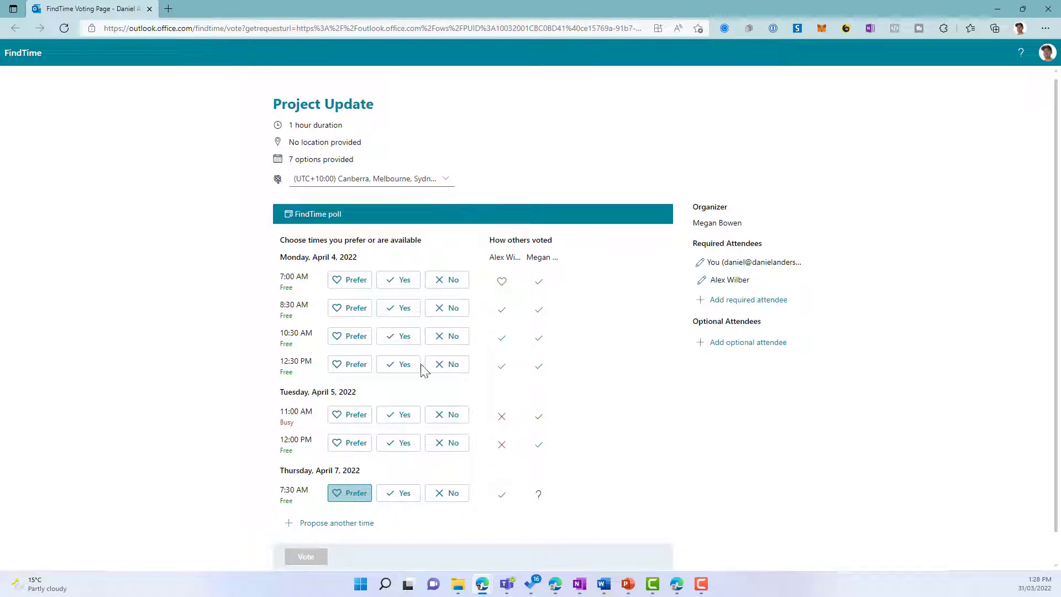
pyautogui.click(401, 289)
pyautogui.click(404, 309)
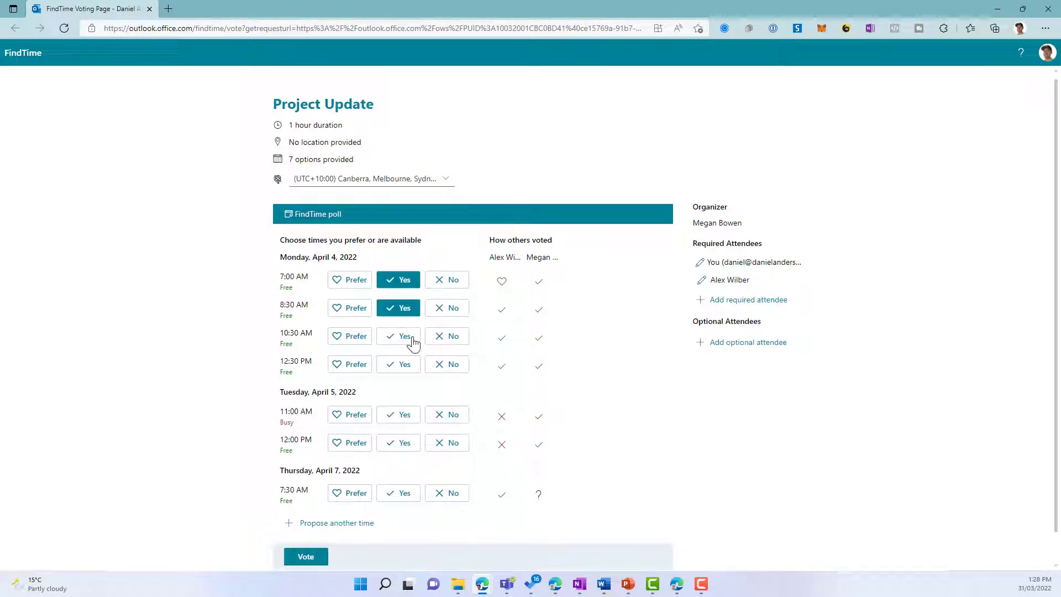
pyautogui.click(403, 337)
pyautogui.click(402, 365)
pyautogui.click(403, 419)
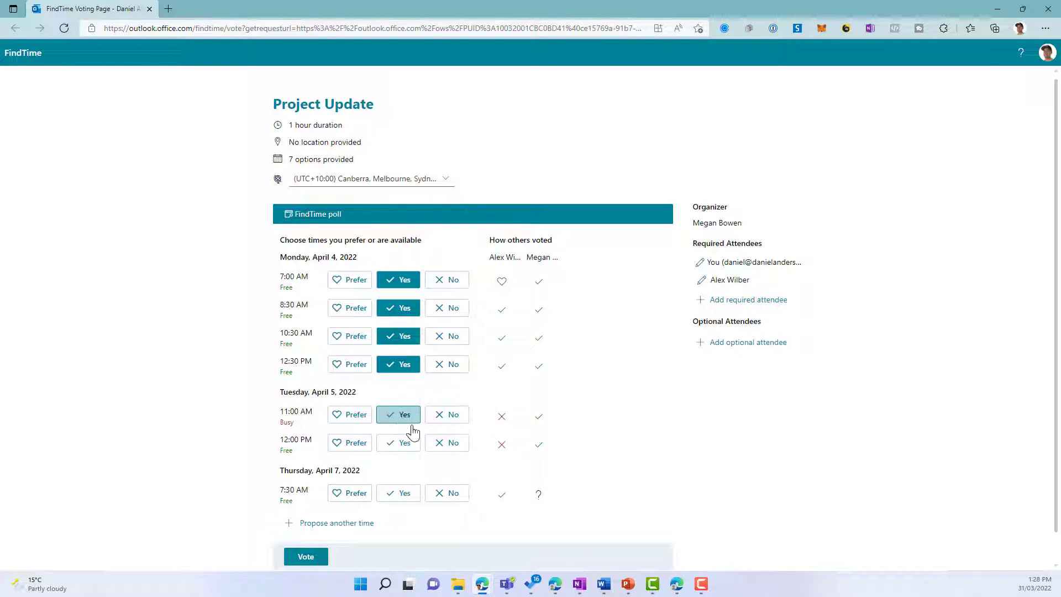
pyautogui.click(450, 444)
pyautogui.click(455, 500)
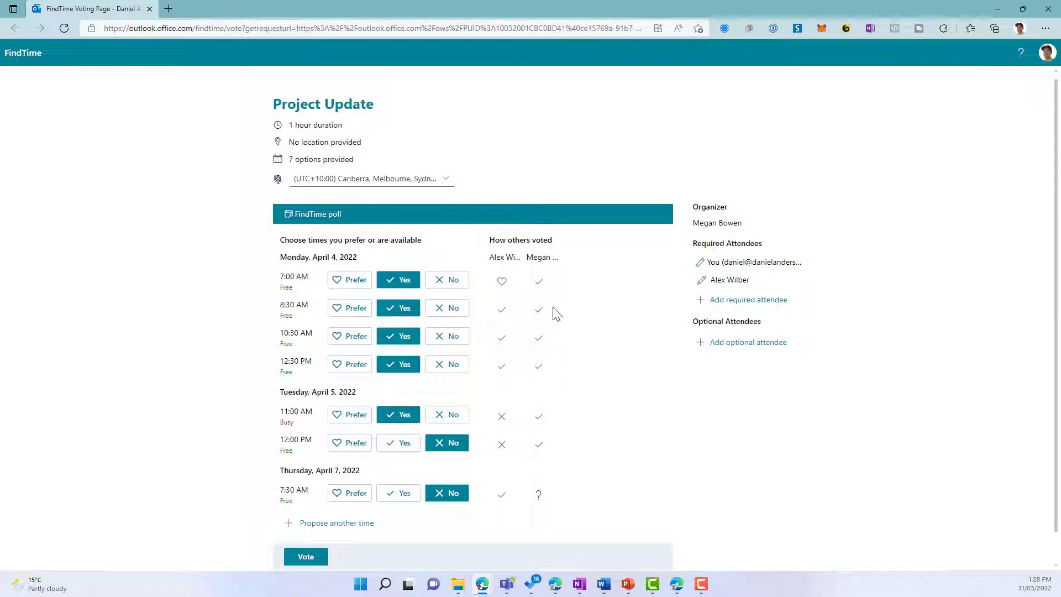
# Submit the other attendee's votes and dismiss the confirmation.
pyautogui.scroll(-1, 553, 298)
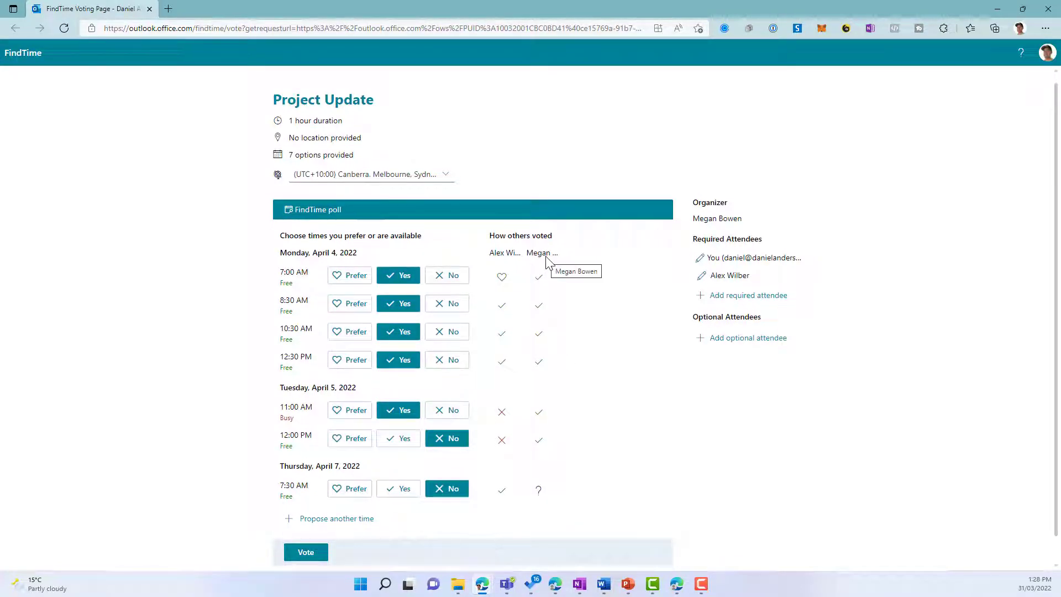
pyautogui.scroll(1, 554, 303)
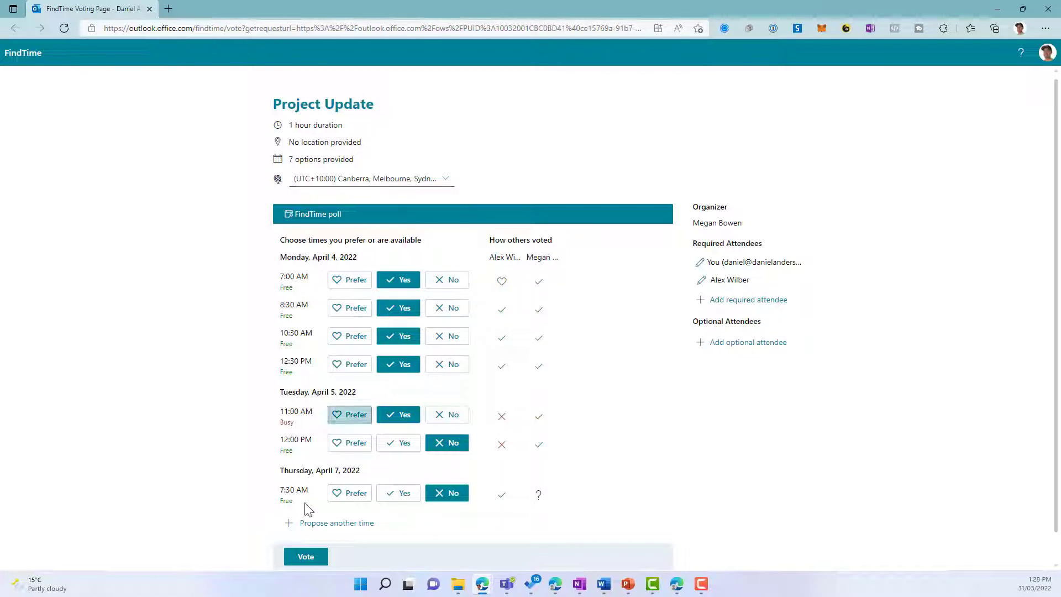
pyautogui.click(308, 558)
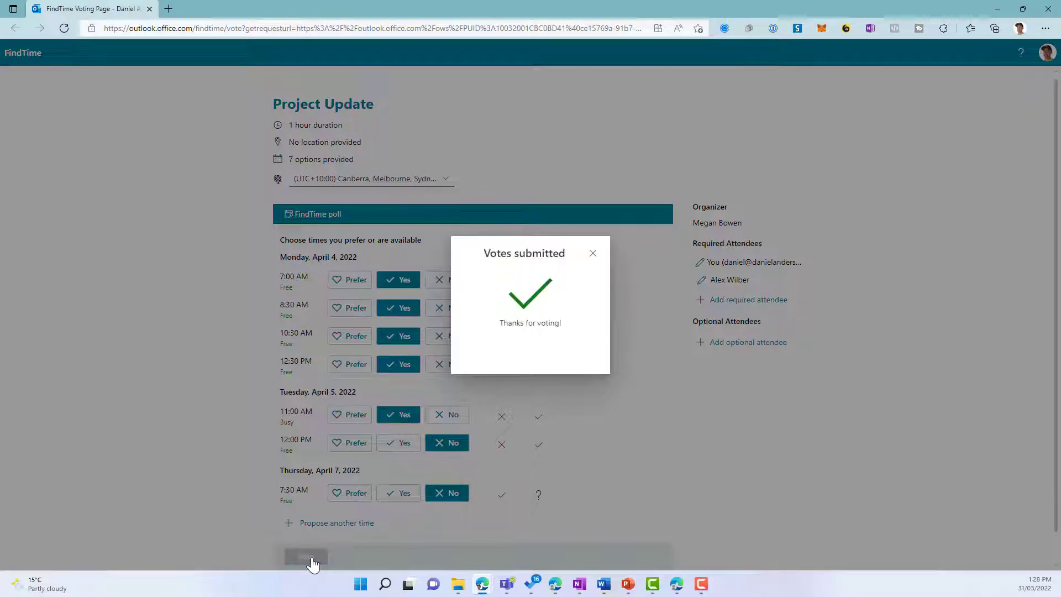
pyautogui.click(592, 254)
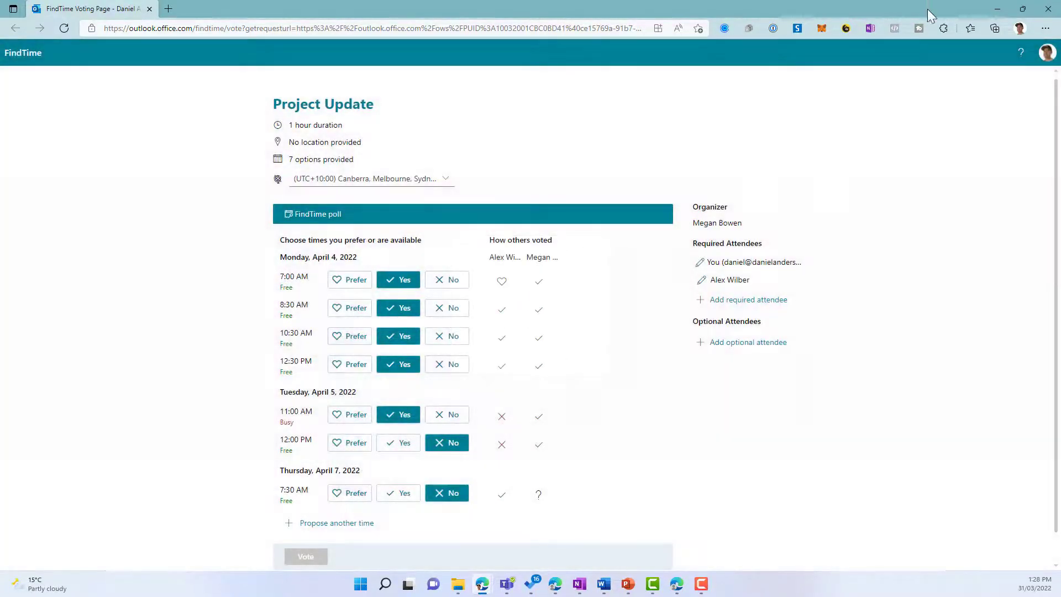
# Read the Additional time choices email, then open the Project Update invite for Sunday 4/3/2022, 2:00–3:00 PM.
pyautogui.click(997, 10)
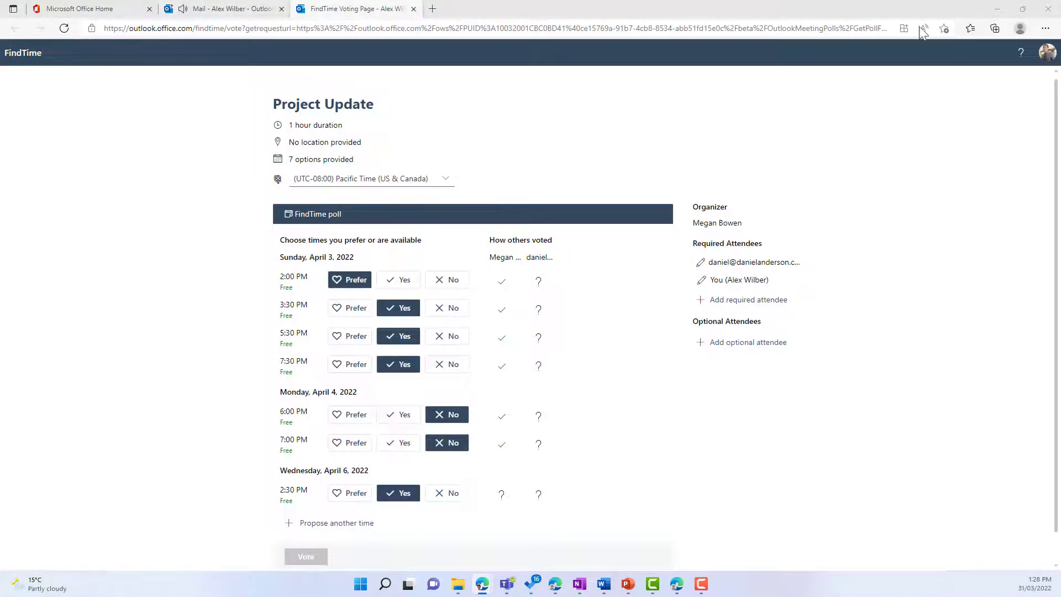
pyautogui.click(239, 11)
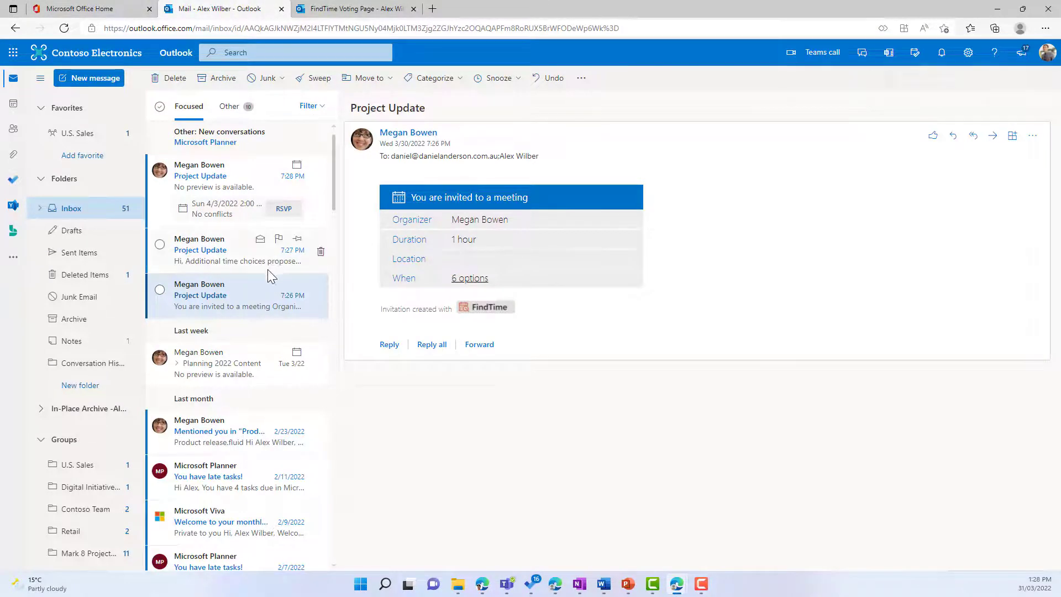
pyautogui.click(238, 264)
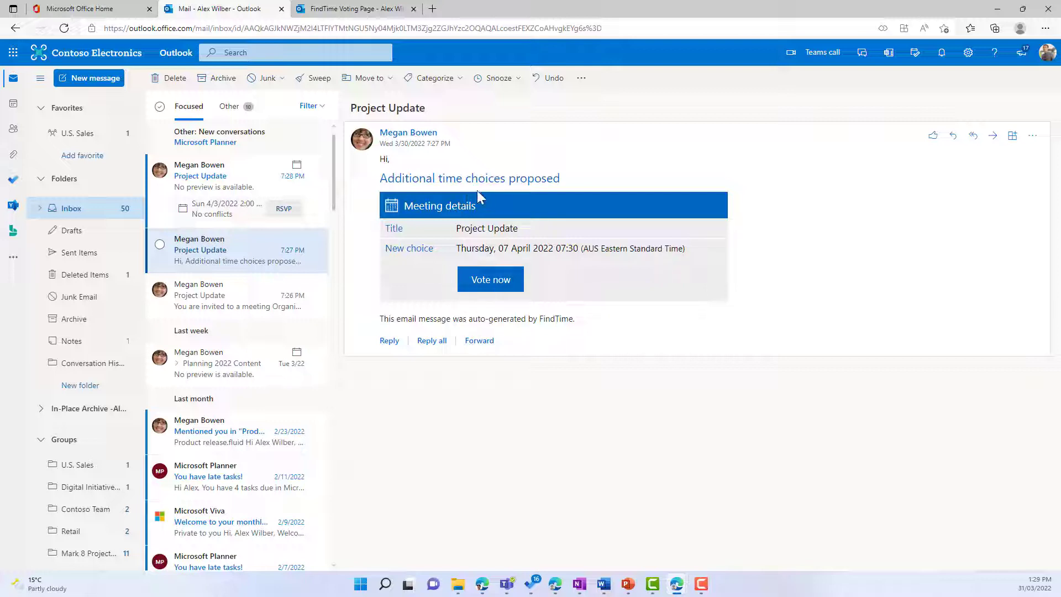
pyautogui.click(239, 184)
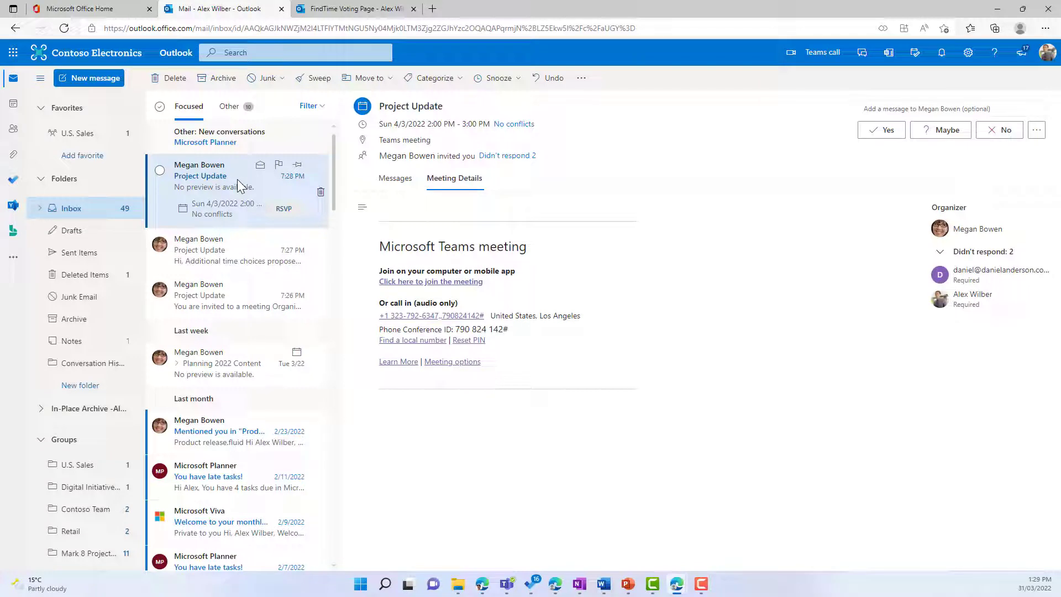
# RSVP Yes to the Project Update meeting invitation and close its pop-out window.
pyautogui.click(890, 135)
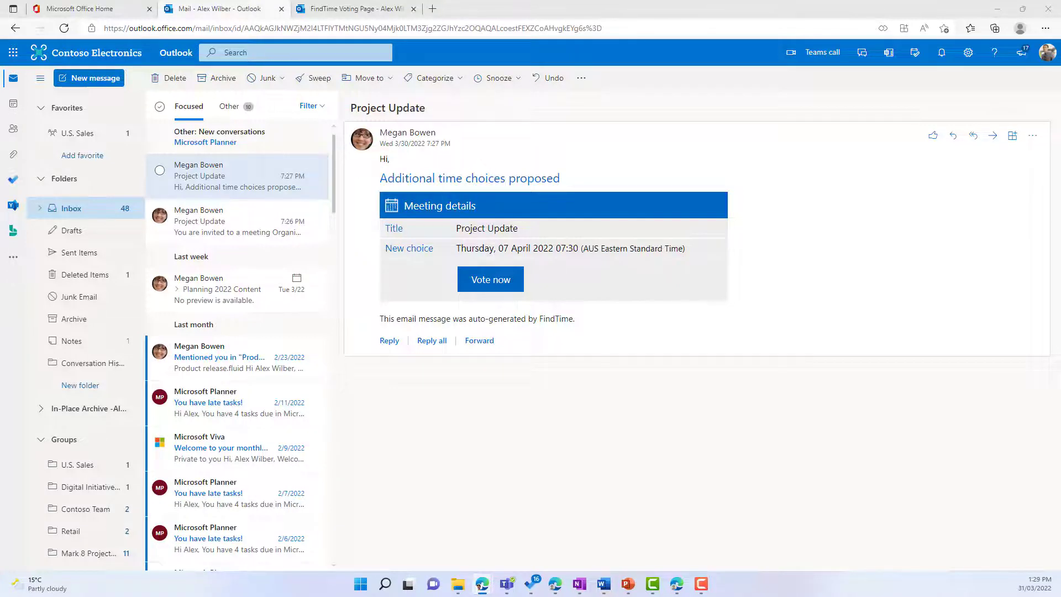
pyautogui.moveTo(1060, 108); pyautogui.dragTo(638, 91)
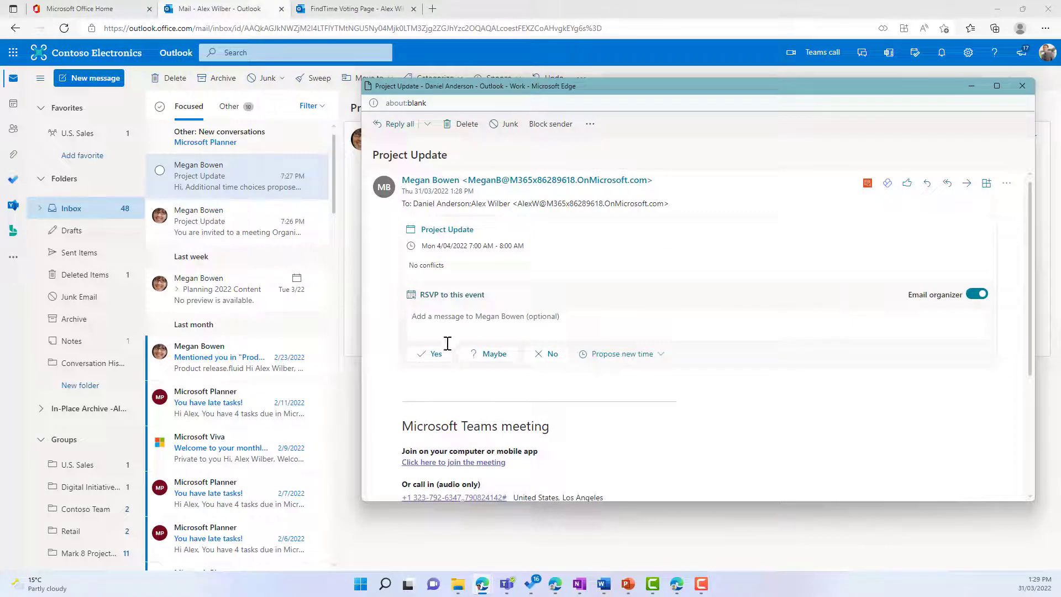
pyautogui.click(434, 358)
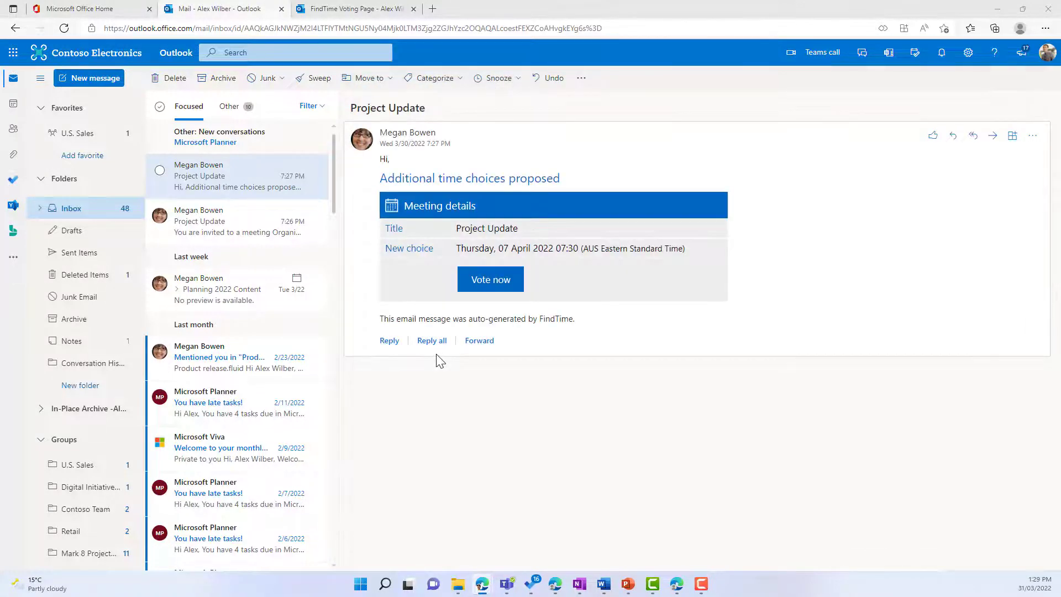
pyautogui.click(996, 10)
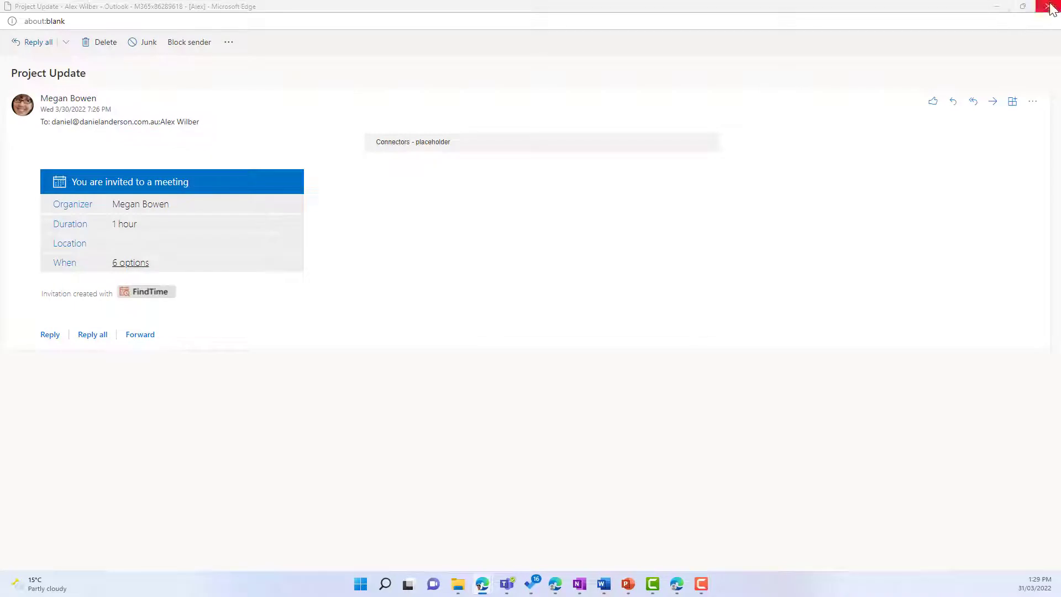
pyautogui.click(1049, 7)
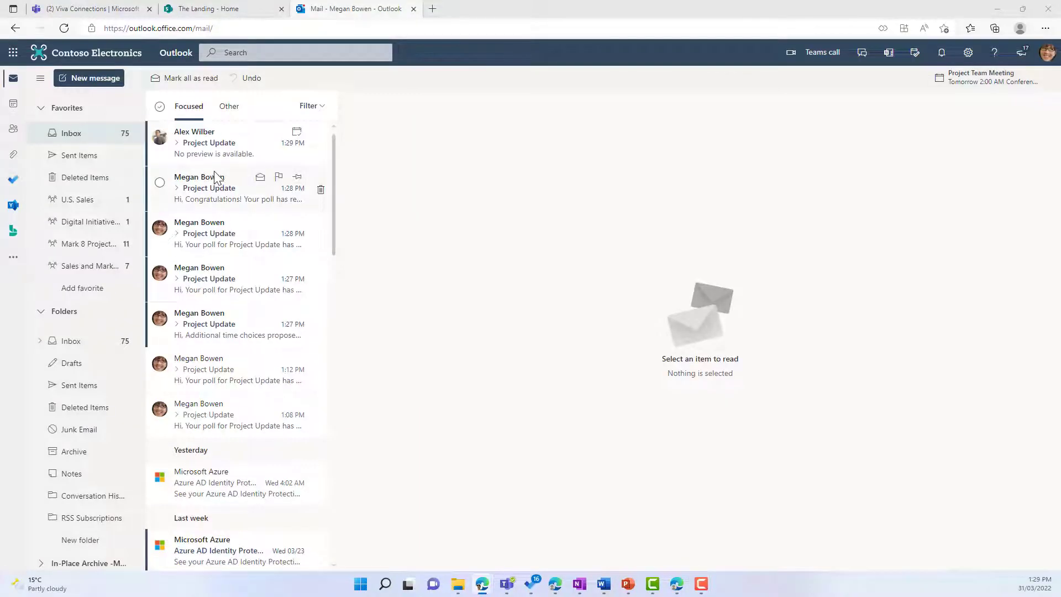
# Open the poll-consensus email and expand the Project Update (2) conversation for Monday 4/4/2022, 7:00–8:00 AM.
pyautogui.click(222, 204)
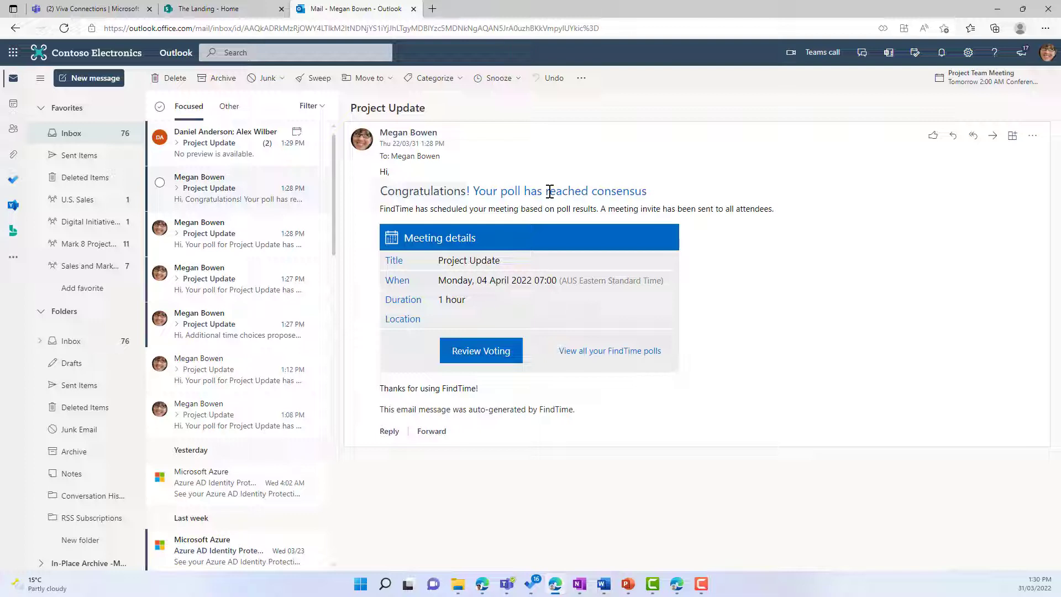
pyautogui.scroll(-1, 235, 155)
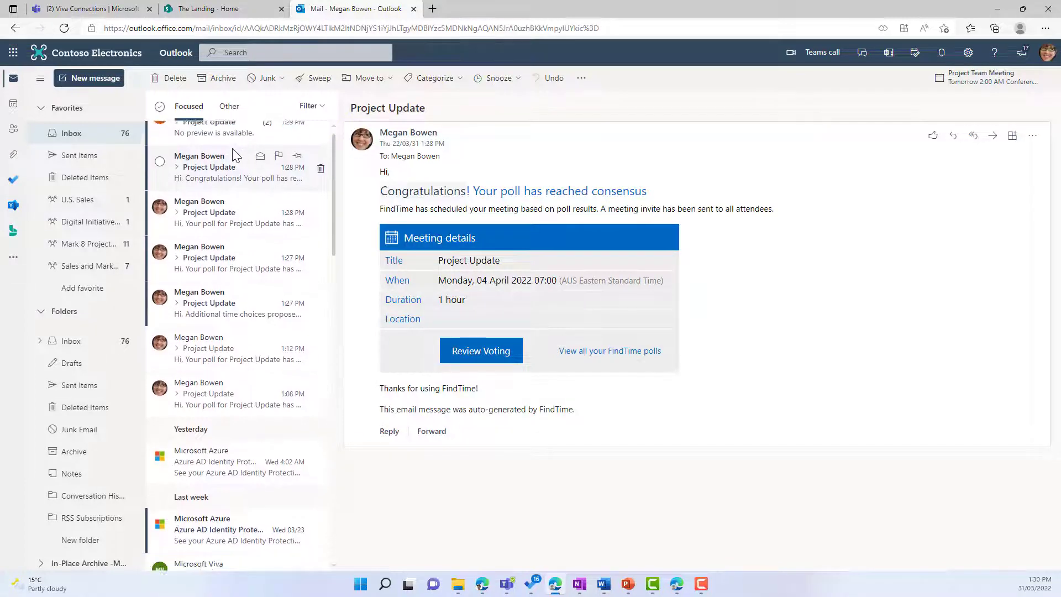
pyautogui.scroll(2, 244, 166)
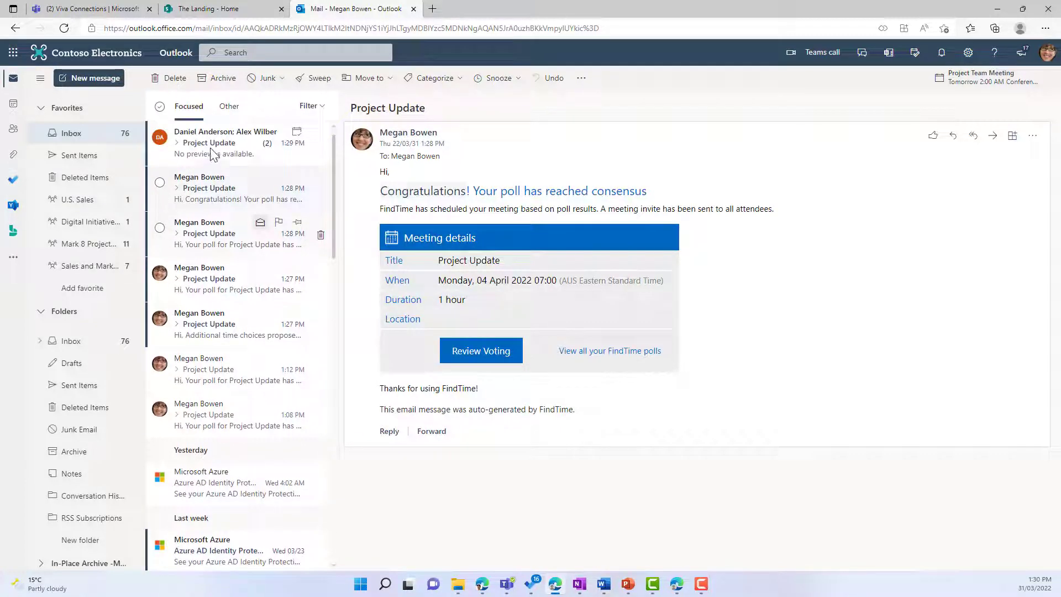
pyautogui.click(178, 145)
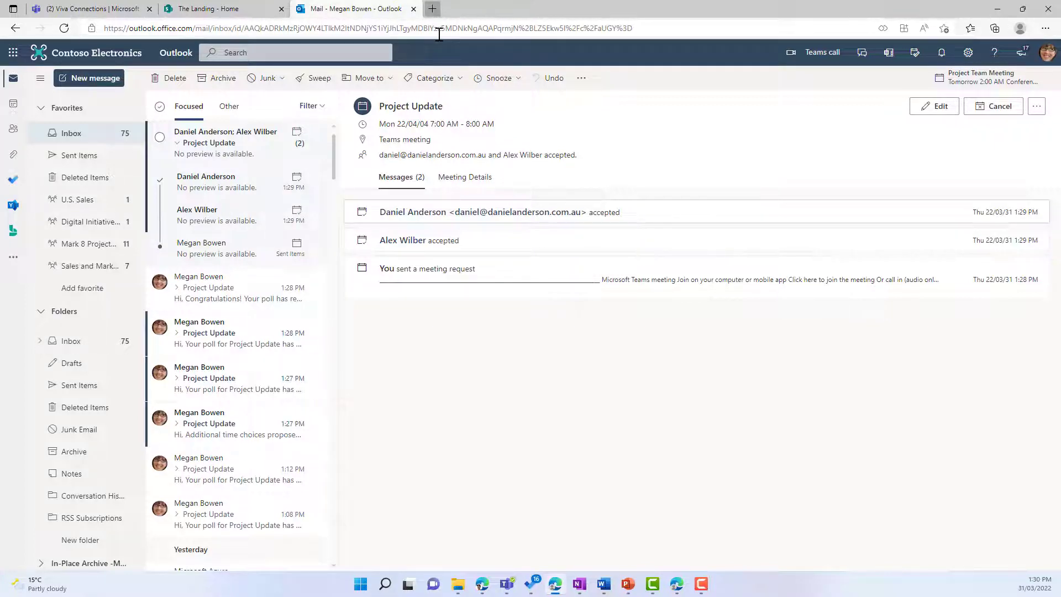
# Go to findtime.microsoft.com in a new tab and sign in to the FindTime Dashboard.
pyautogui.hotkey('ctrl', 't')
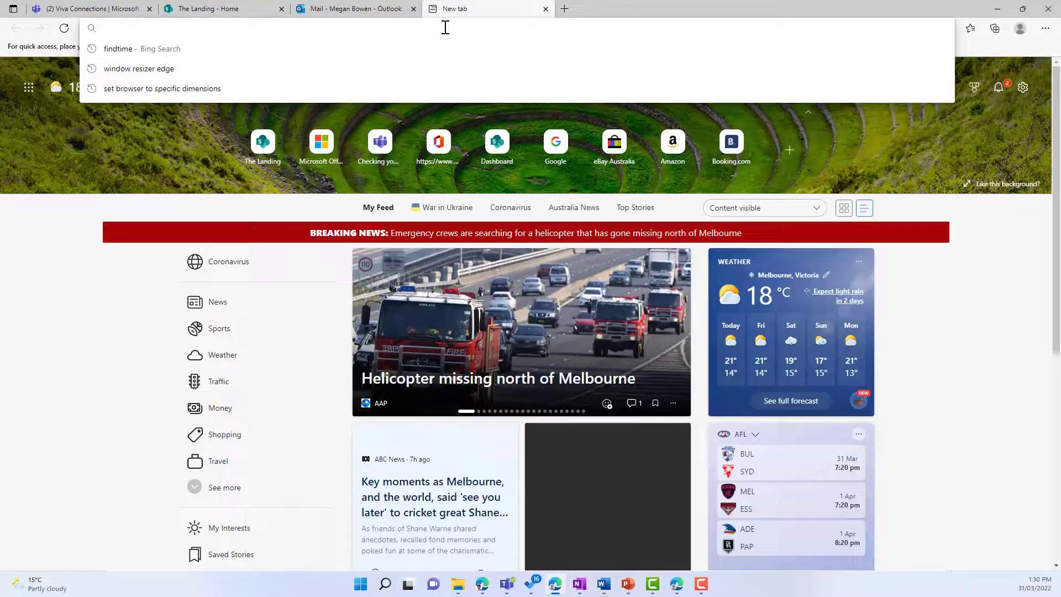
pyautogui.write('findtime')
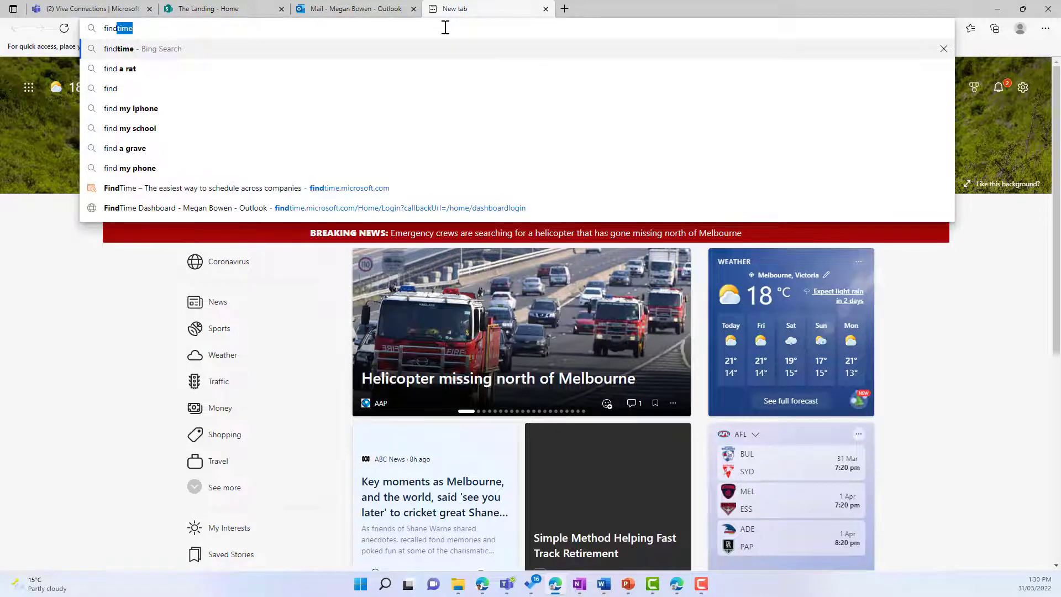
pyautogui.click(433, 188)
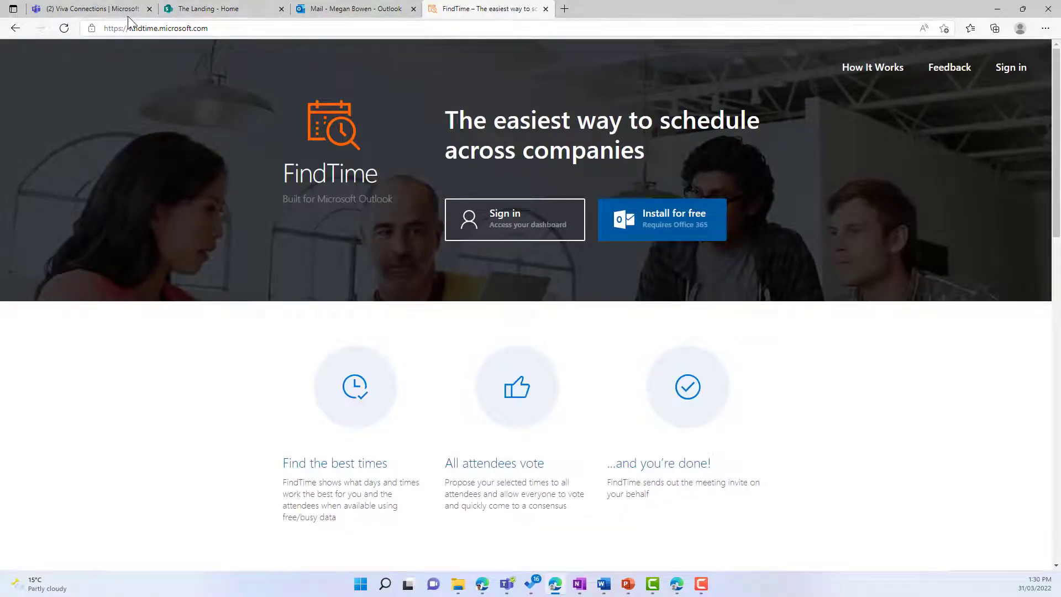
pyautogui.click(518, 225)
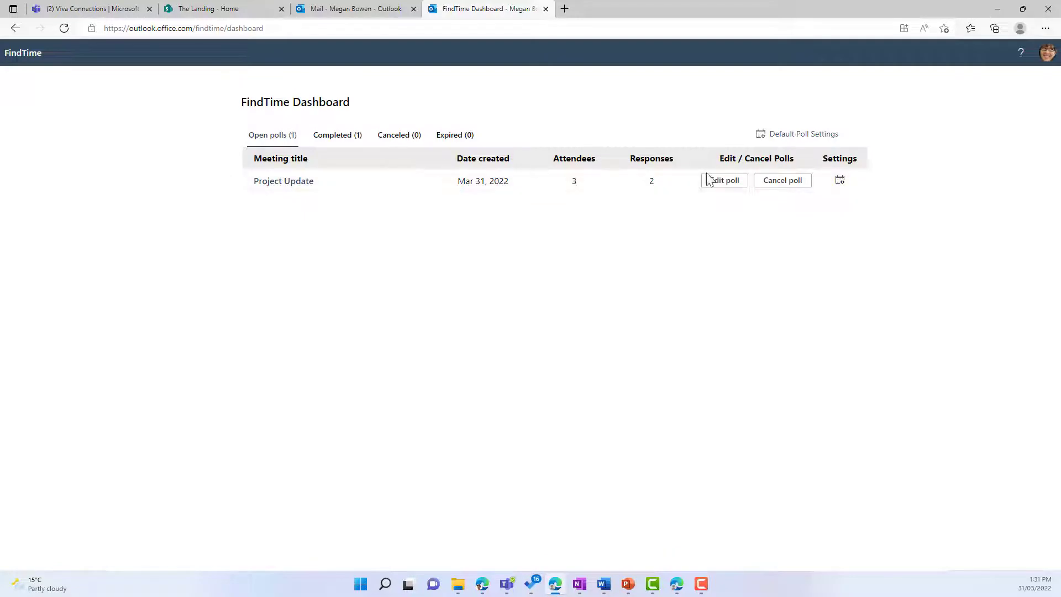
# Check the completed Project Update poll, then open the Default Poll Settings dialog.
pyautogui.click(345, 138)
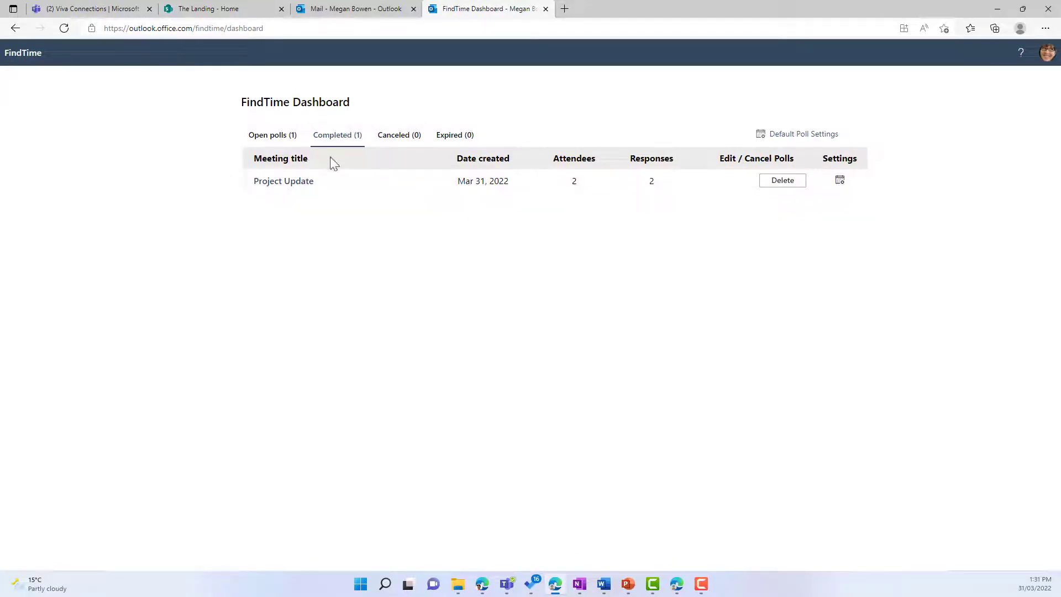
pyautogui.click(301, 185)
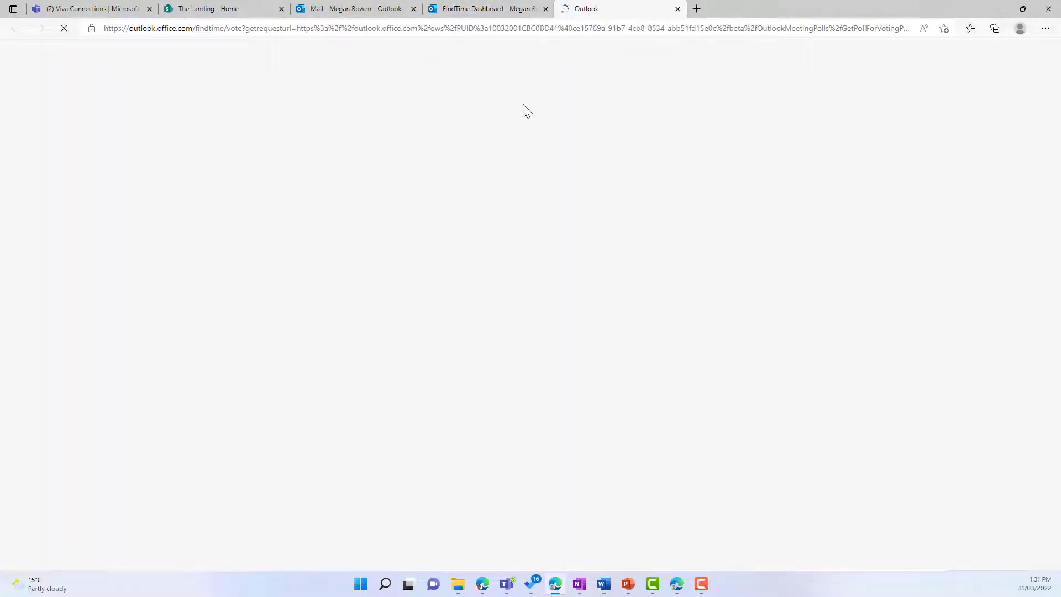
pyautogui.click(678, 9)
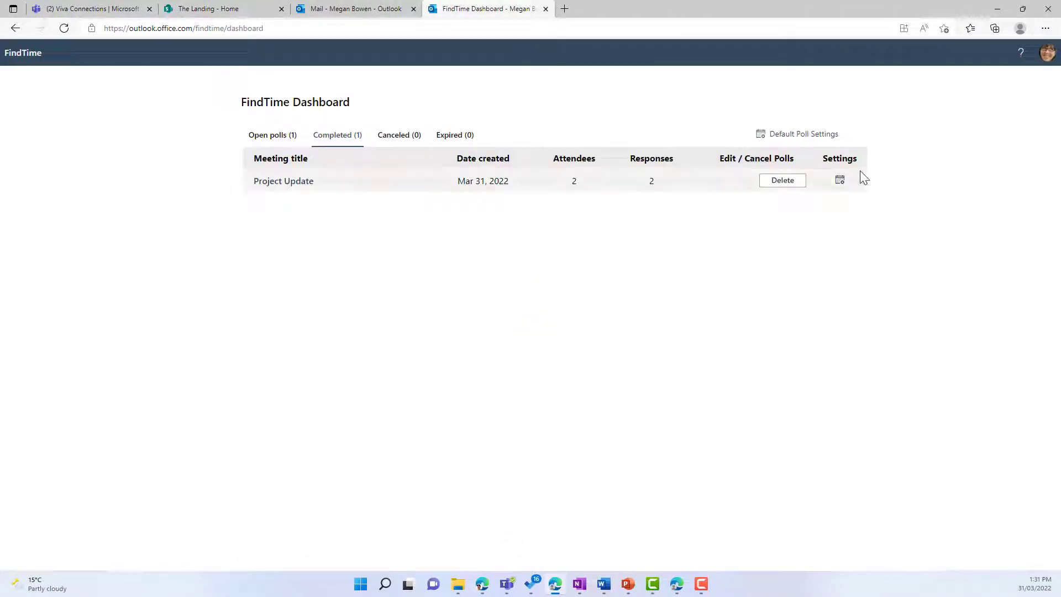
pyautogui.click(811, 140)
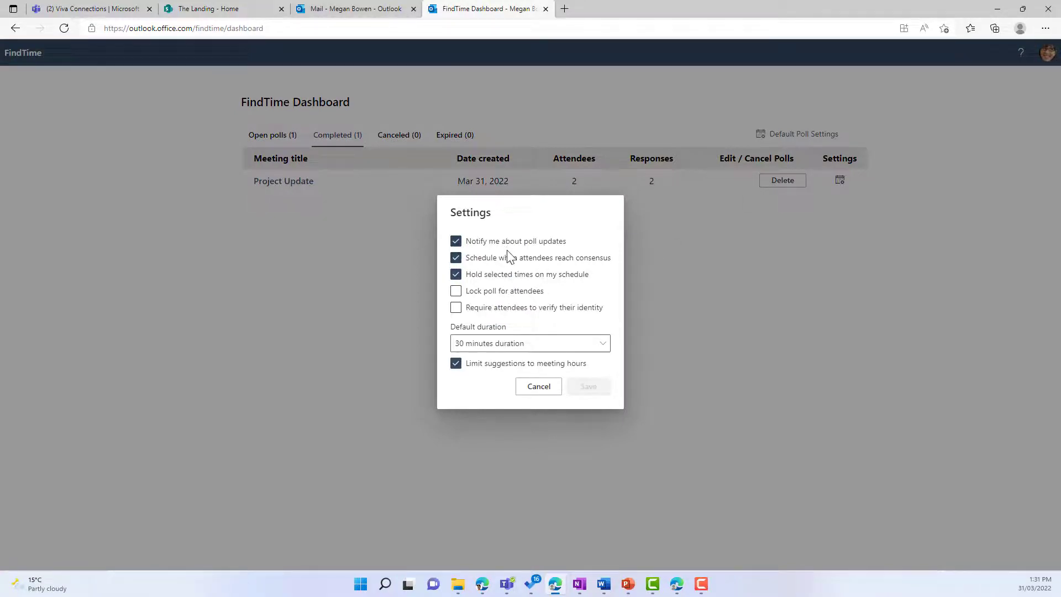
# Save default poll settings of 1-hour duration with identity verification required.
pyautogui.click(507, 351)
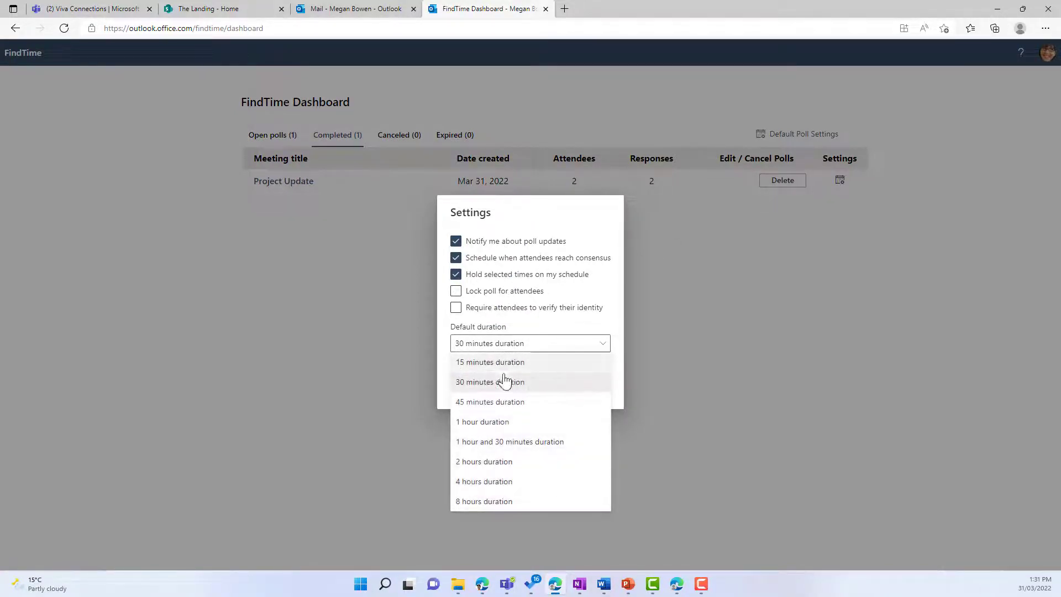
pyautogui.click(501, 425)
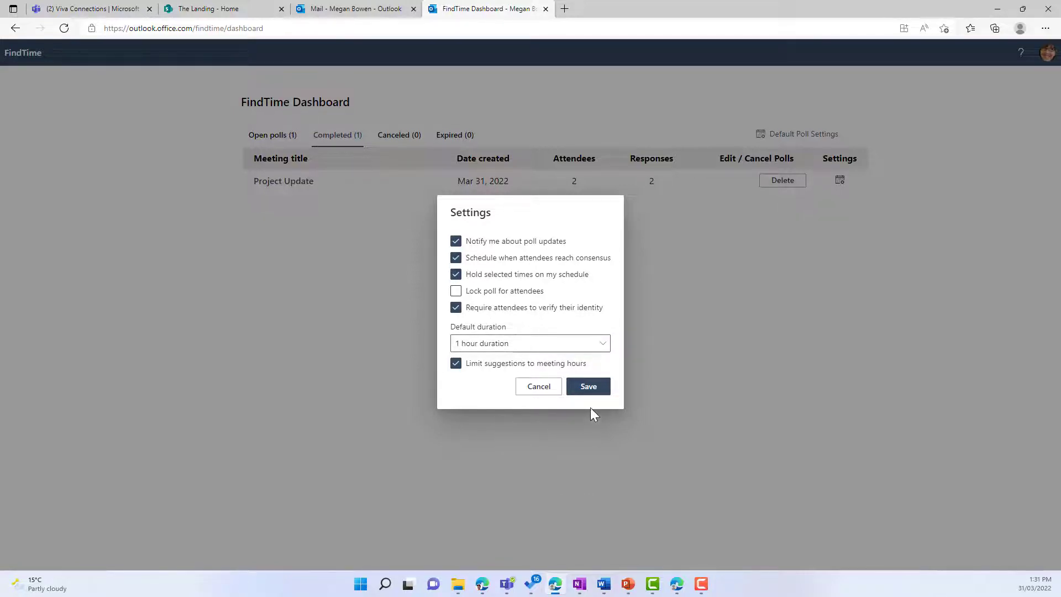
pyautogui.click(590, 391)
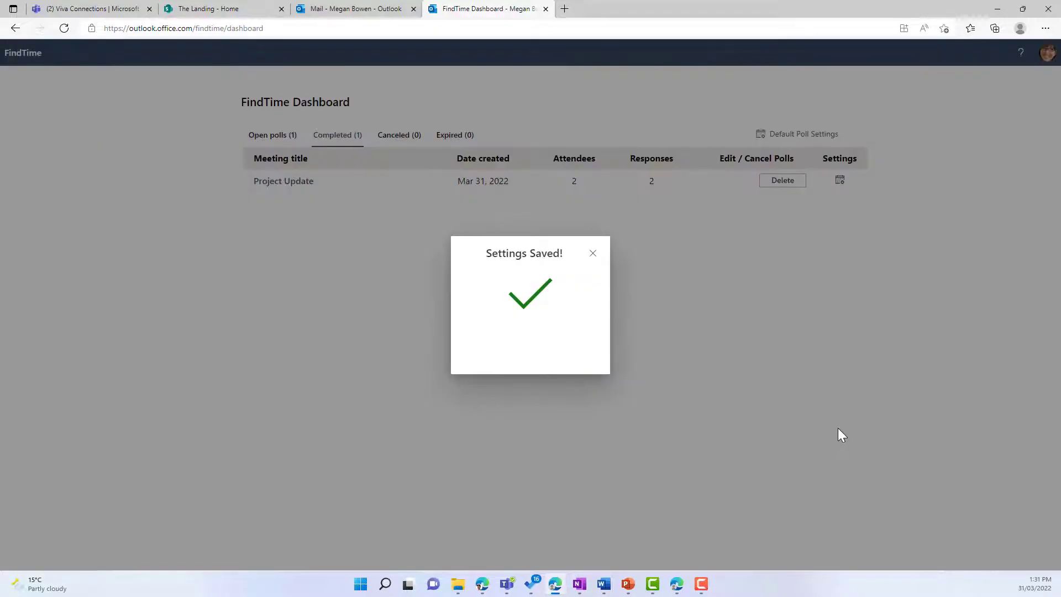
pyautogui.click(591, 253)
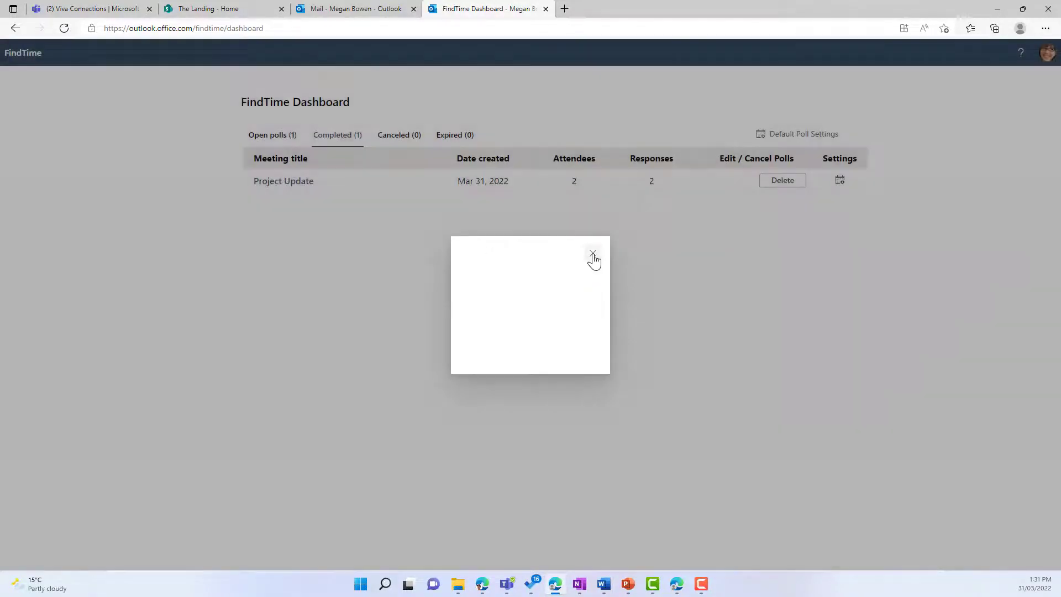
pyautogui.click(273, 135)
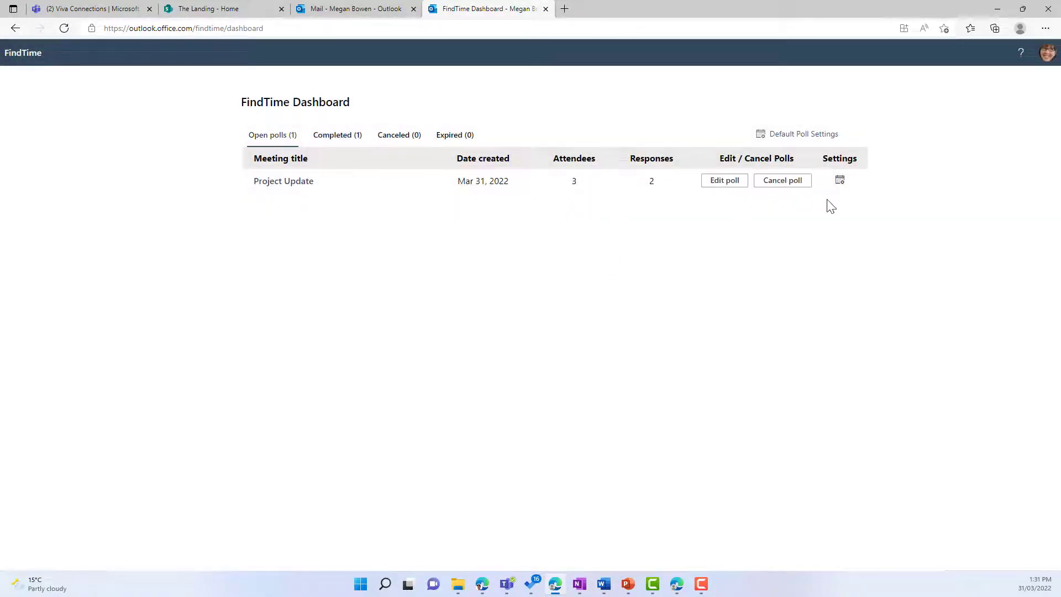
# Cancel the open Project Update poll.
pyautogui.click(778, 185)
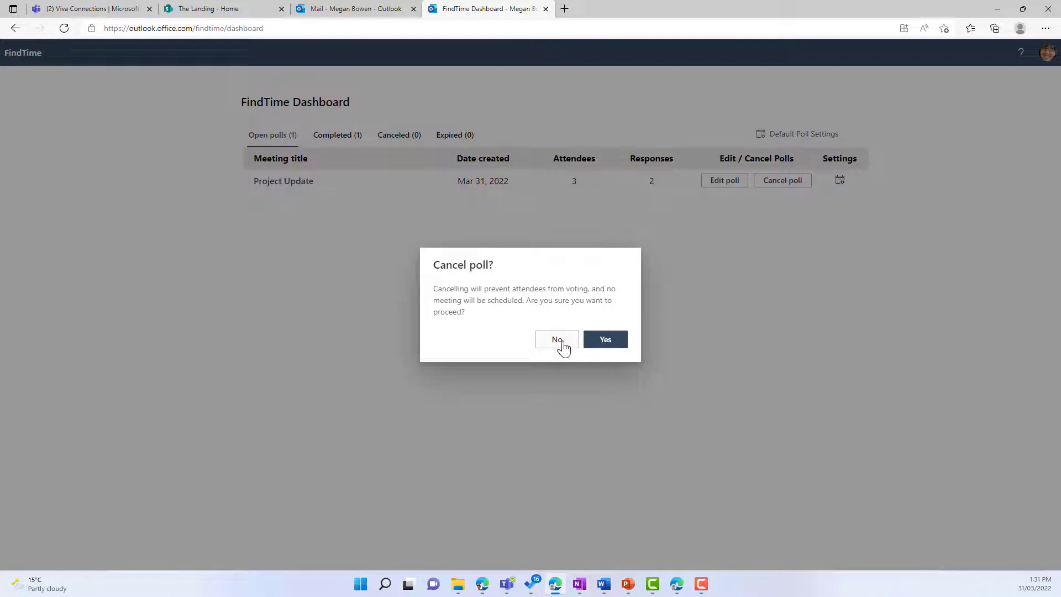
pyautogui.click(606, 340)
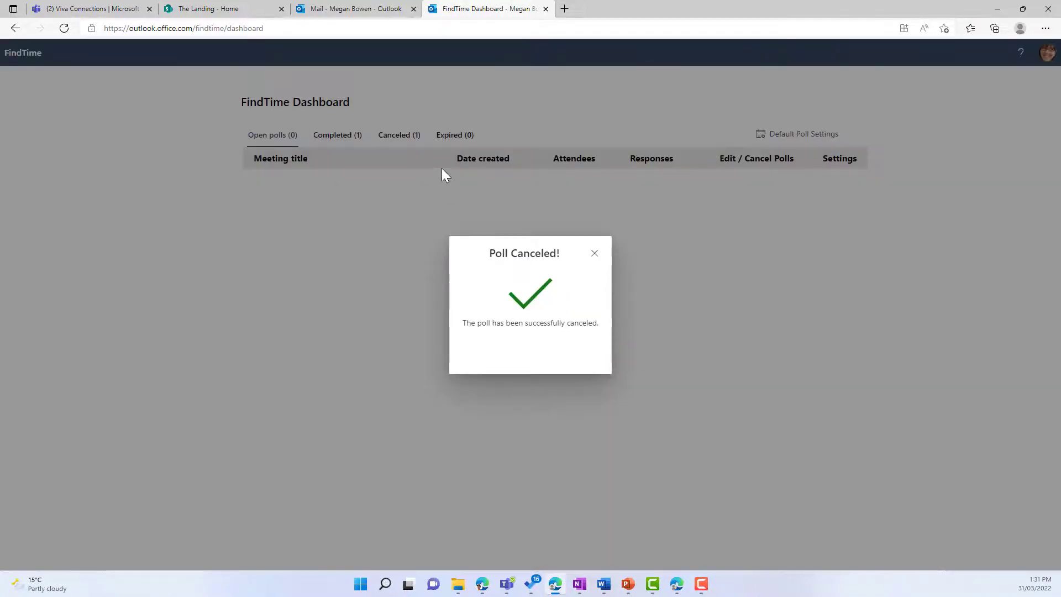
pyautogui.click(594, 253)
# Delete the canceled Project Update poll from the Canceled list.
pyautogui.click(397, 135)
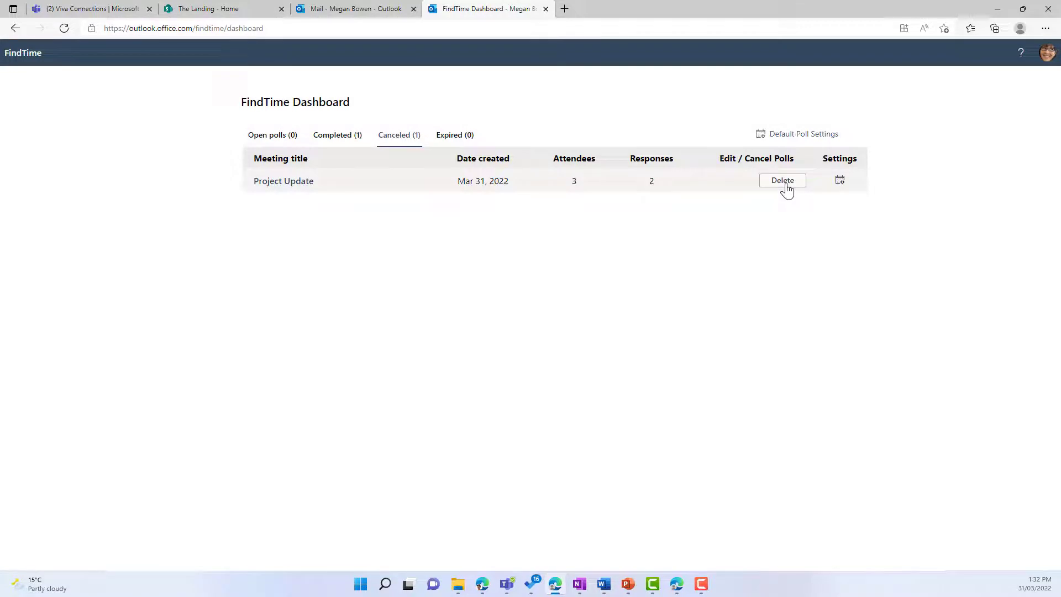
pyautogui.moveTo(839, 183)
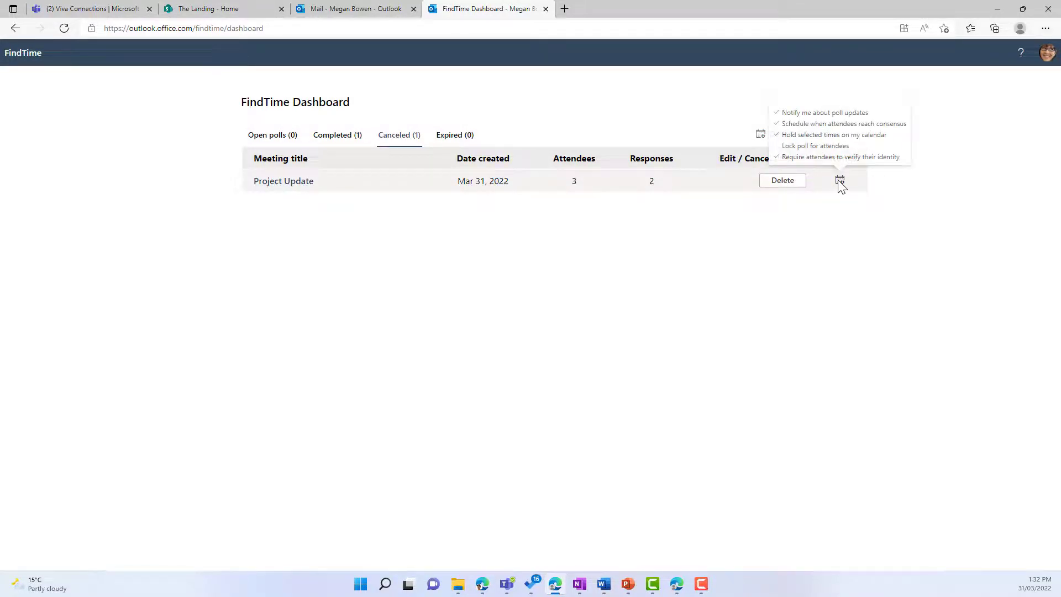
pyautogui.click(784, 183)
pyautogui.click(625, 339)
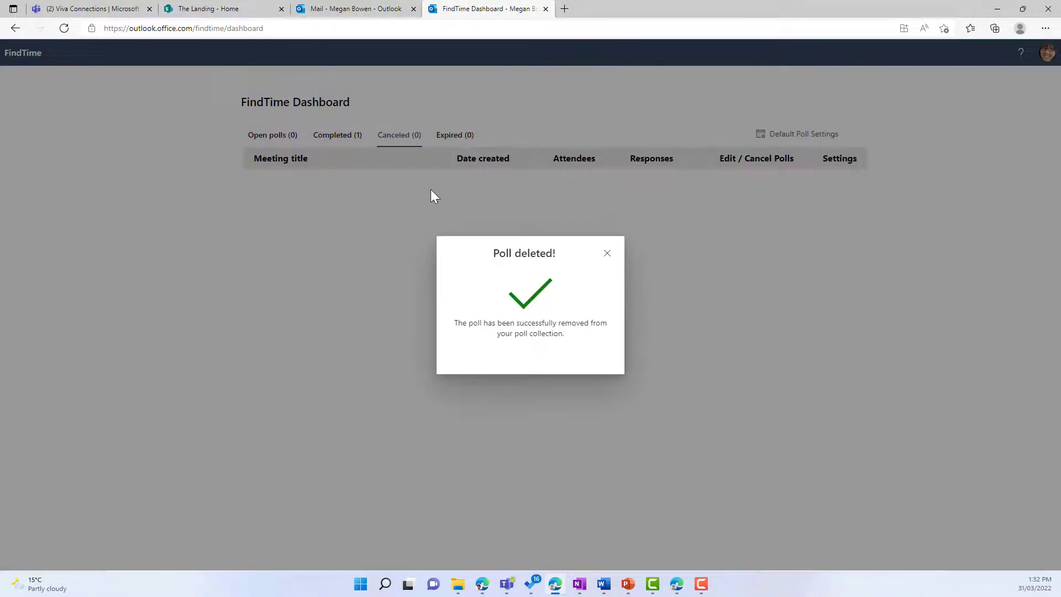
pyautogui.click(610, 253)
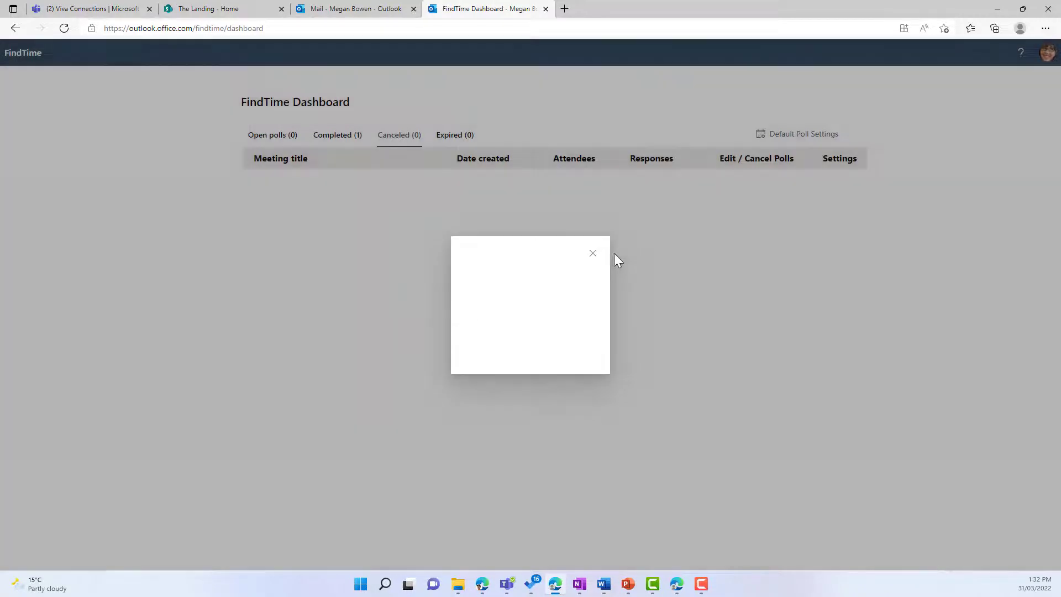